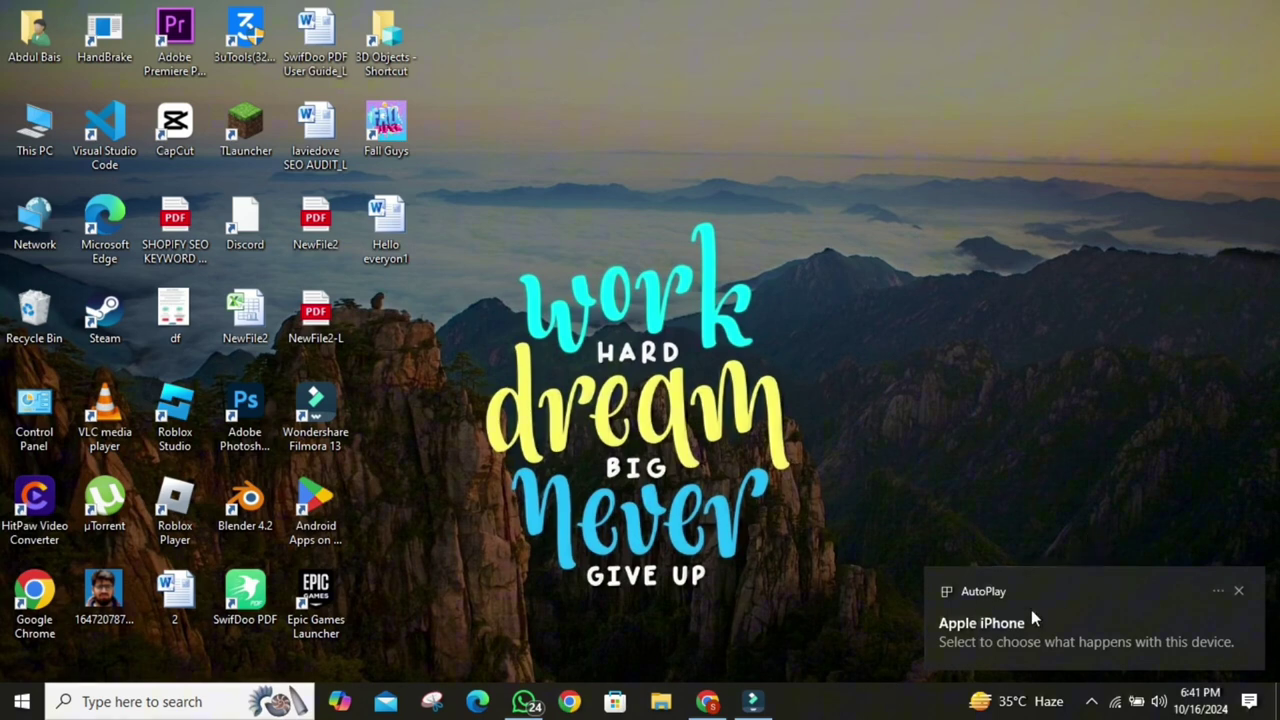
Open the 202306_d folder from the connected Apple iPhone's Internal Storage in a maximized File Explorer window.
left_click(661, 701)
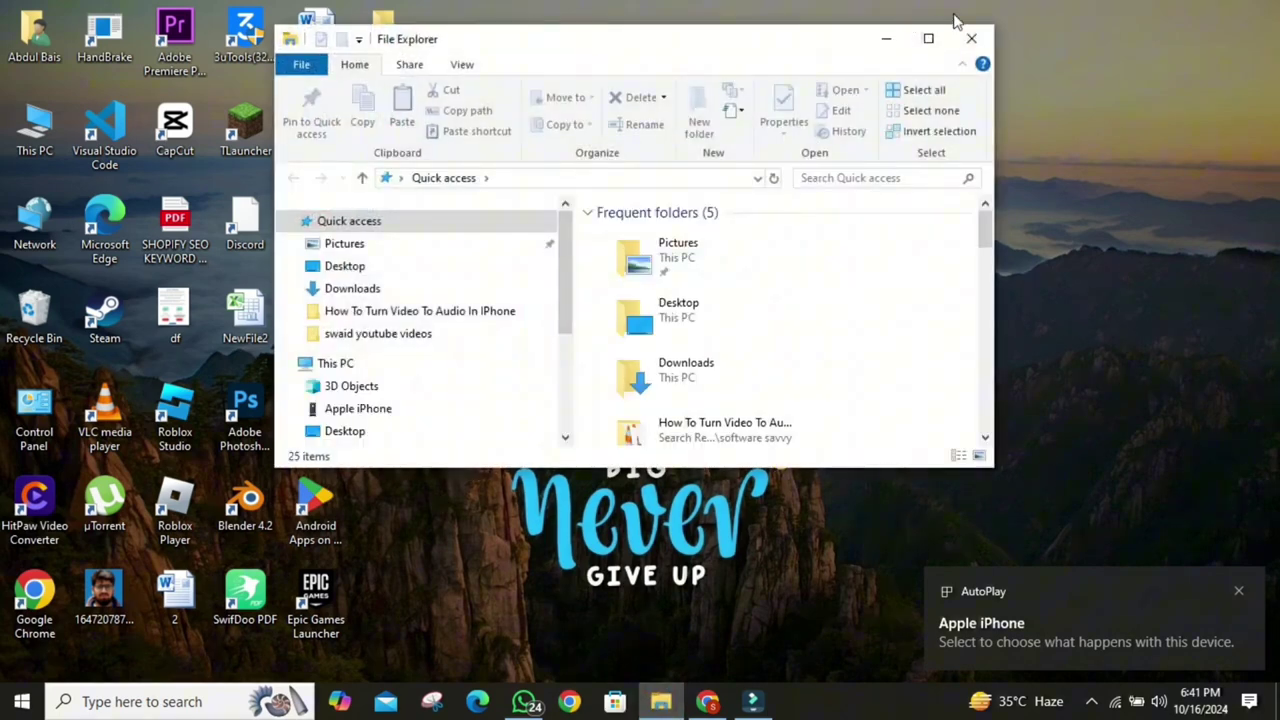
left_click(927, 39)
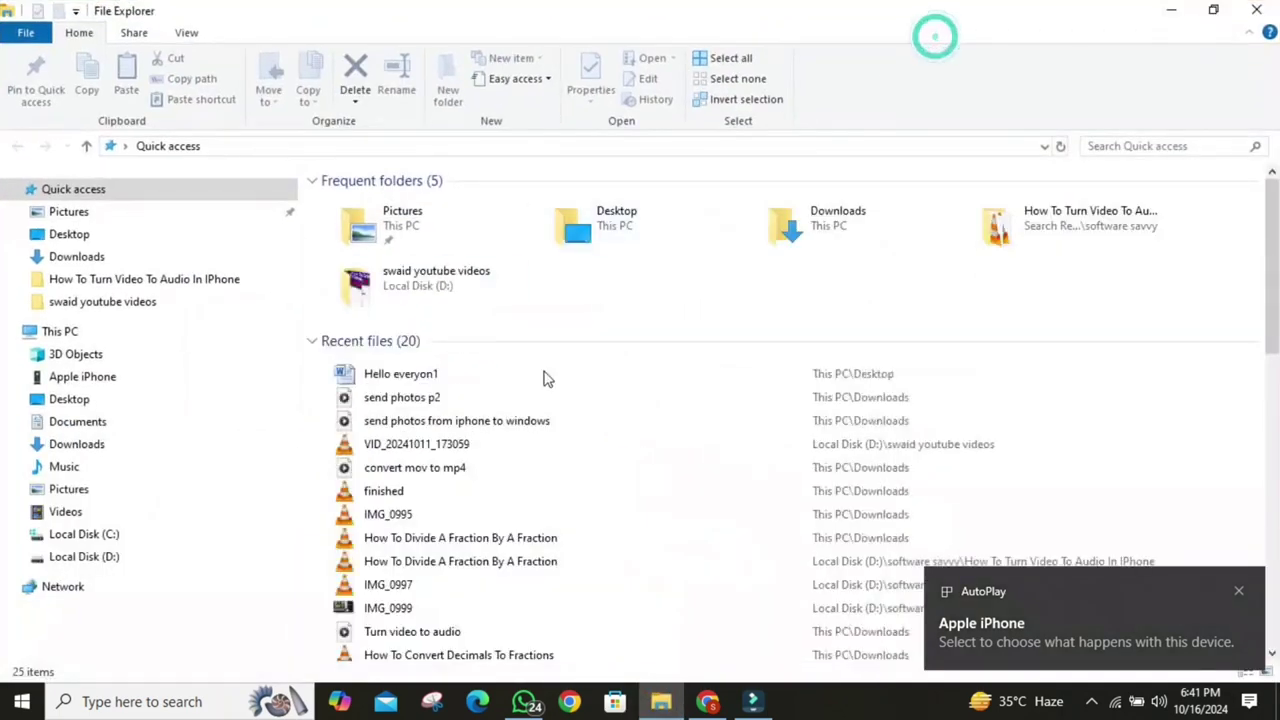
left_click(100, 331)
double_click(369, 349)
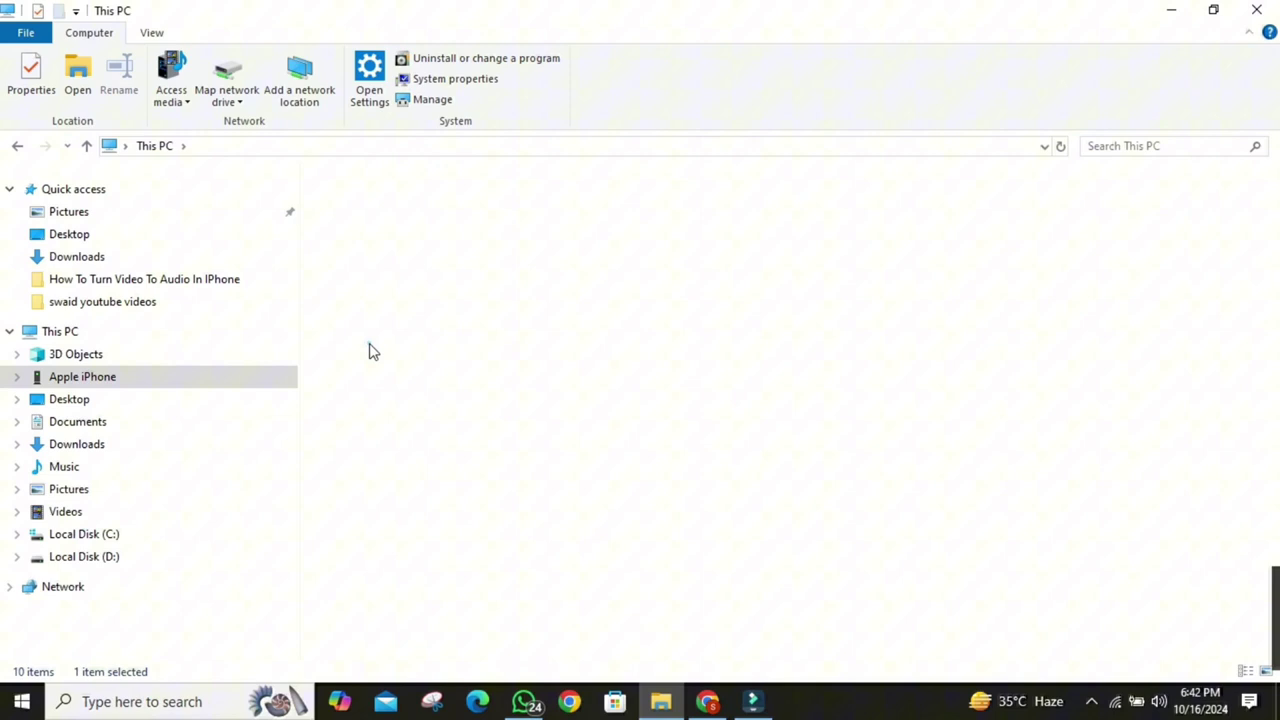
double_click(405, 215)
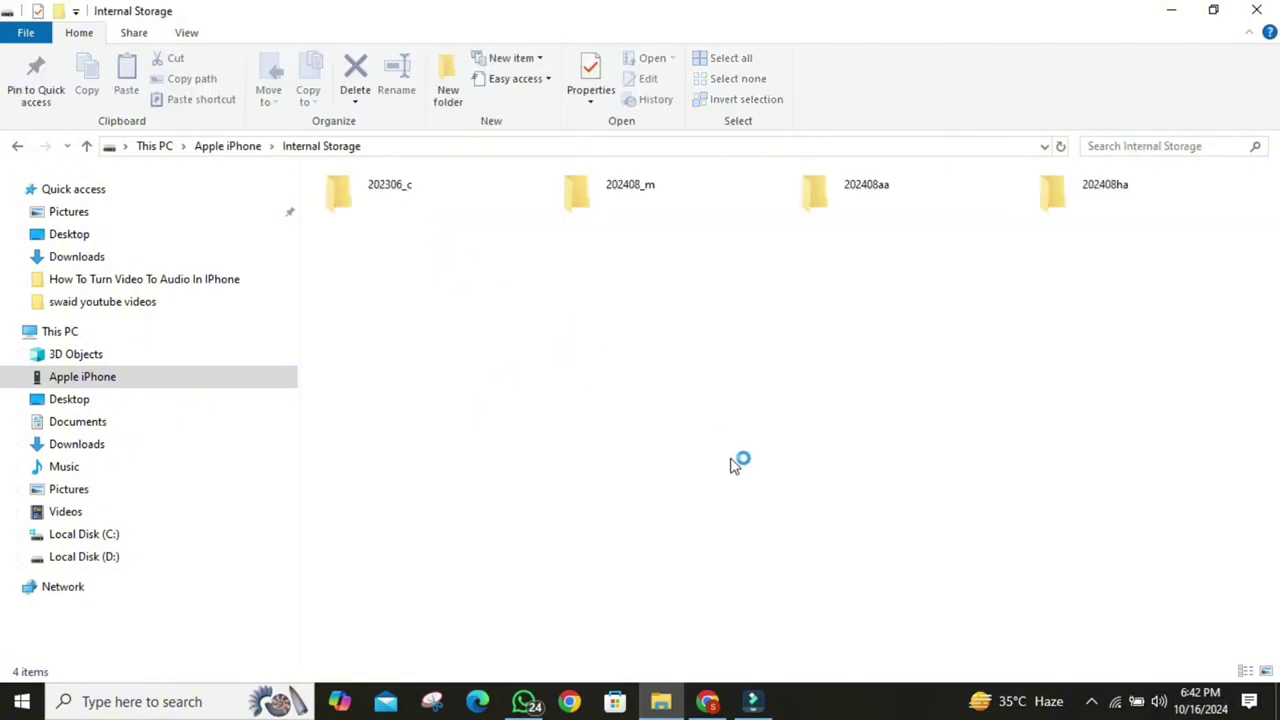
double_click(629, 245)
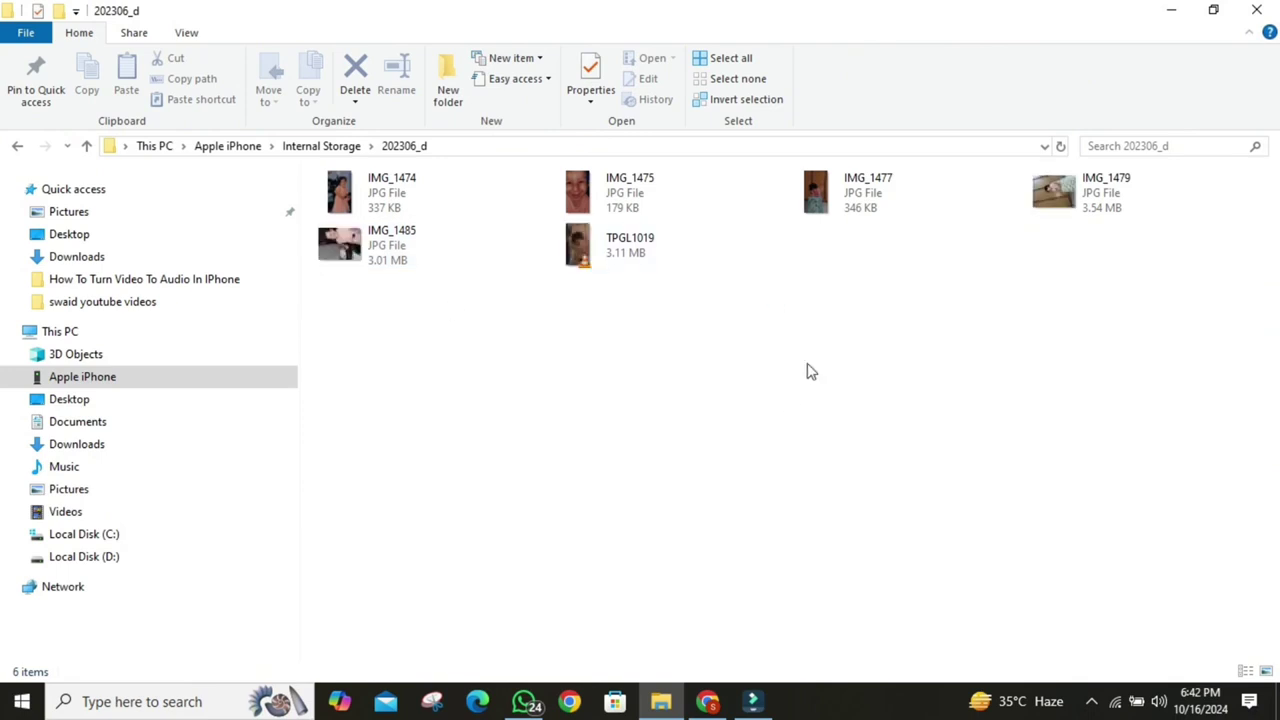
Select and copy all the files in the 202306_d folder, clear the selection and minimize the window.
left_click_drag(808, 230, 397, 197)
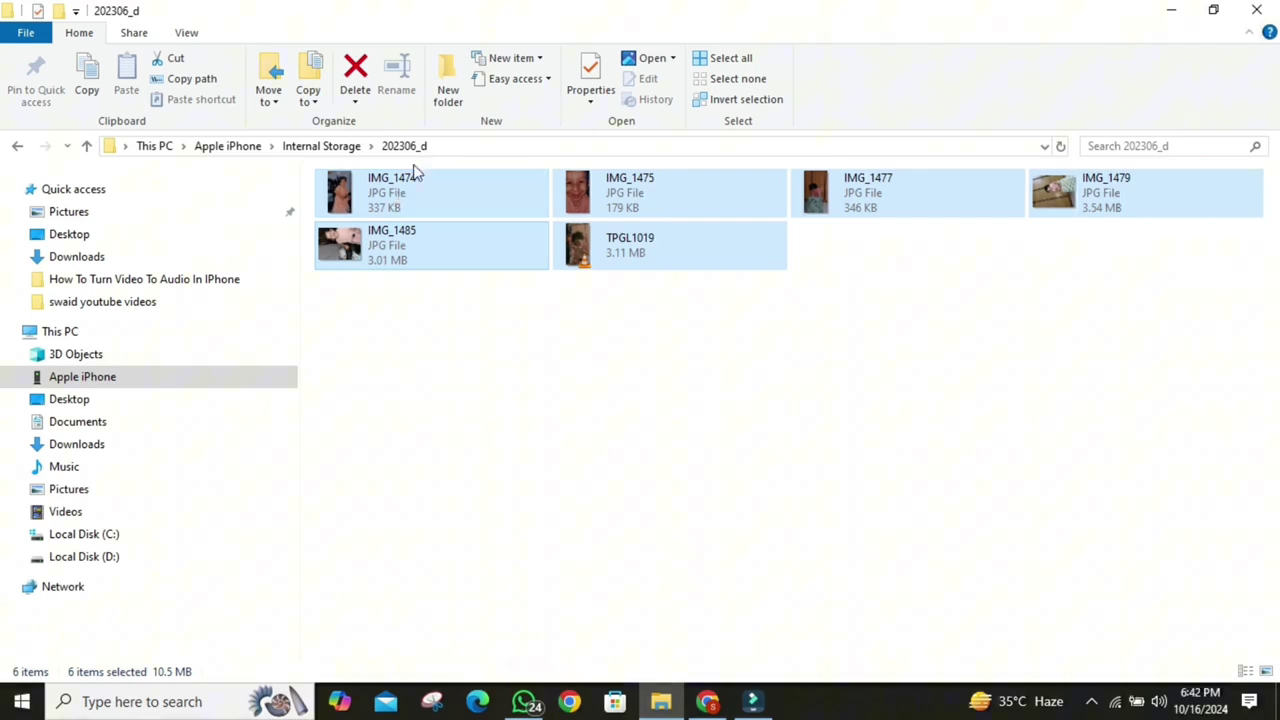
right_click(413, 190)
left_click(246, 347)
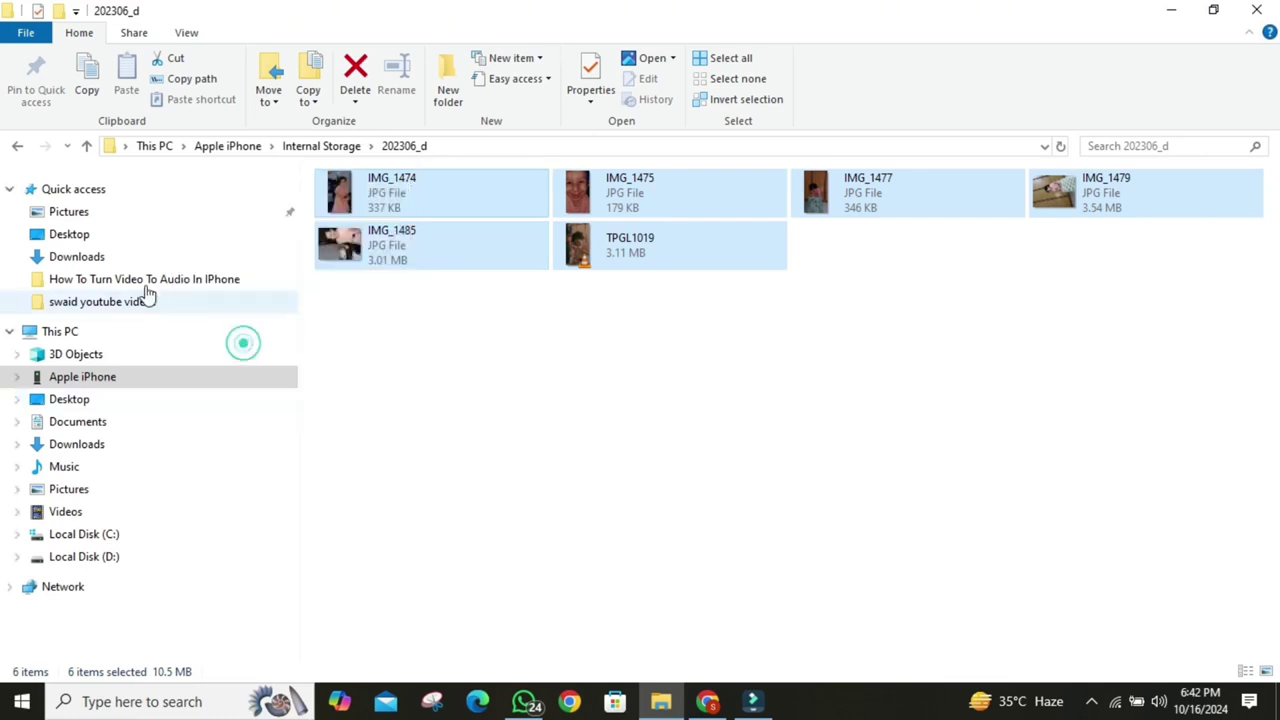
left_click(475, 383)
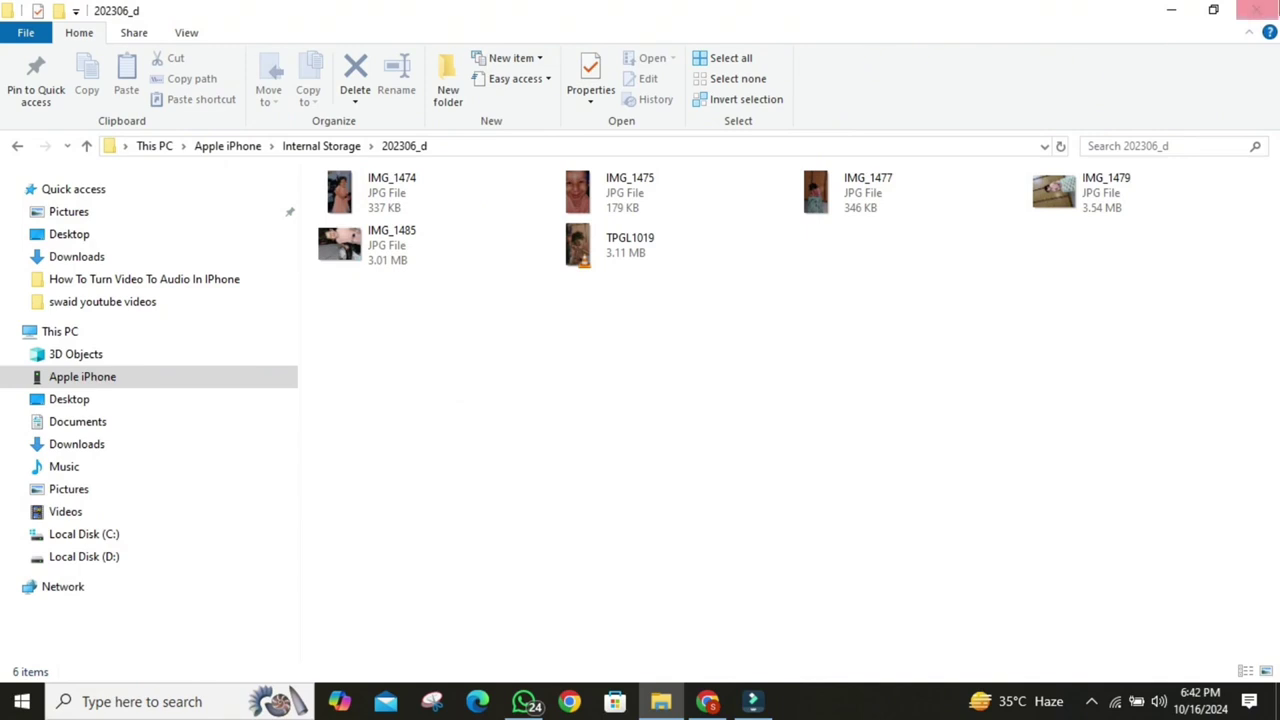
left_click(1184, 10)
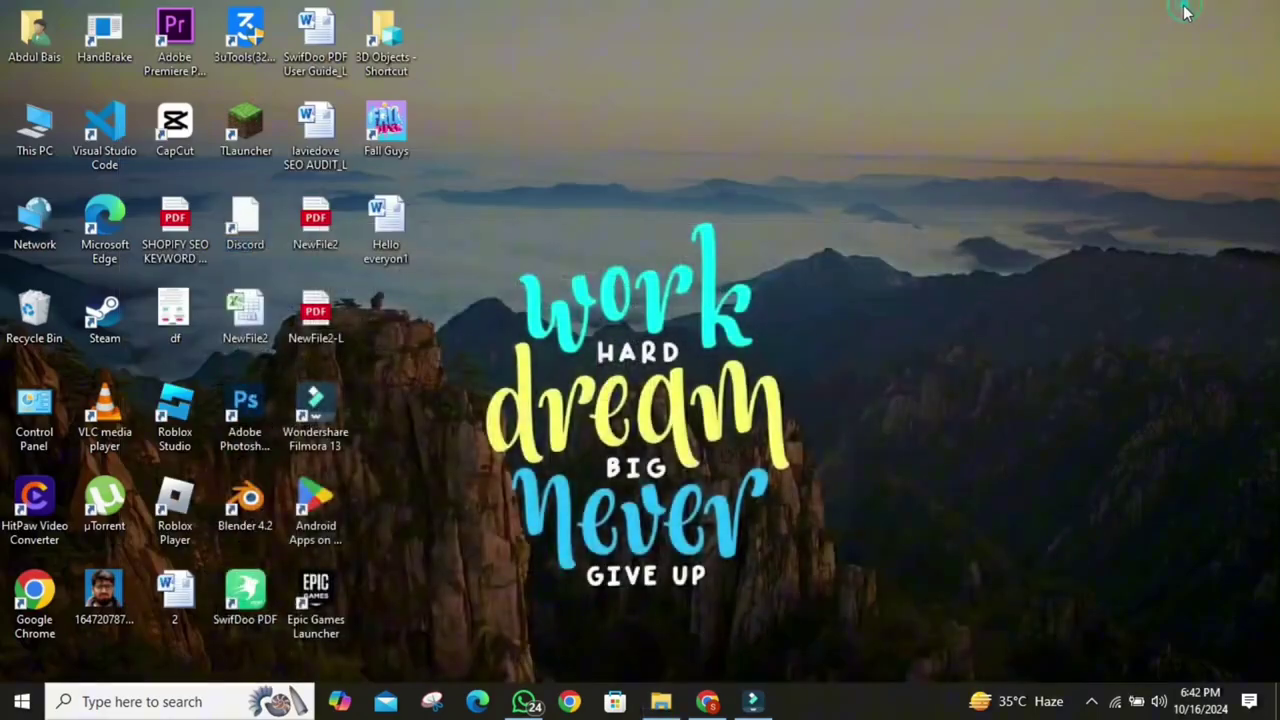
In the Photos app, load the Apple iPhone's media for import and select IMG_6428.MOV, IMG_6427.MOV and both IMG_E6426.JPG items.
left_click(130, 703)
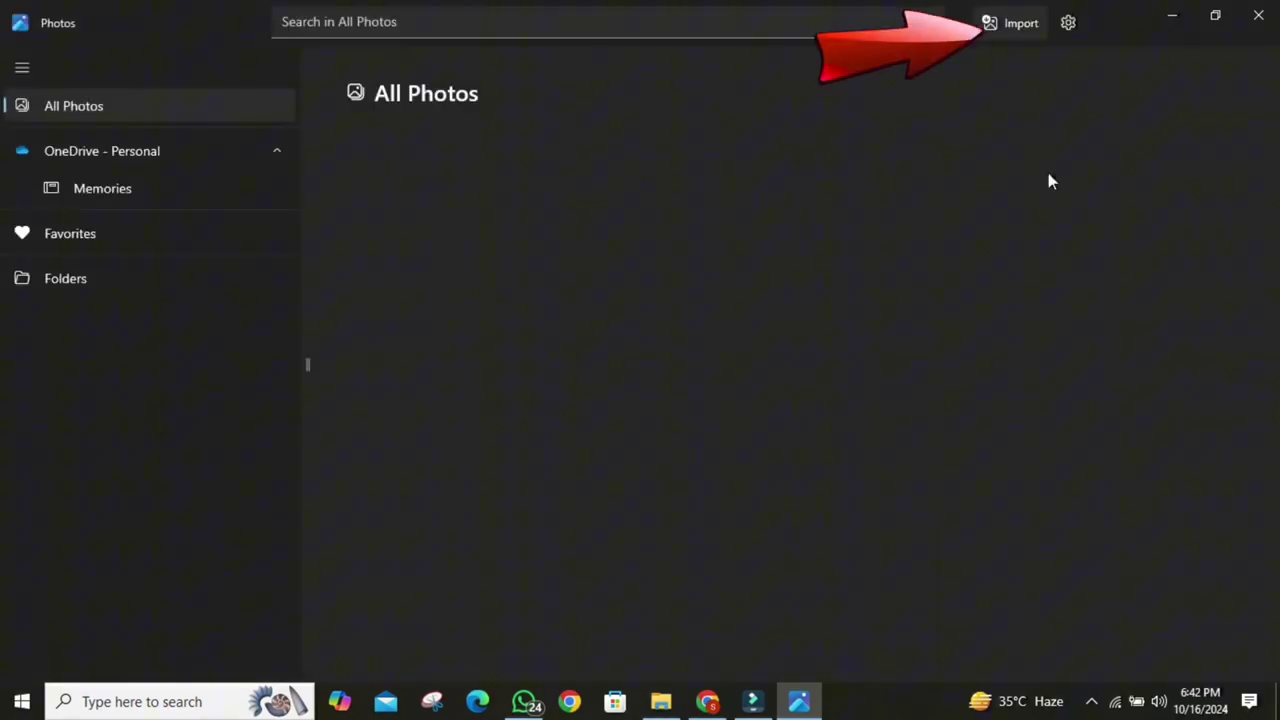
left_click(1031, 27)
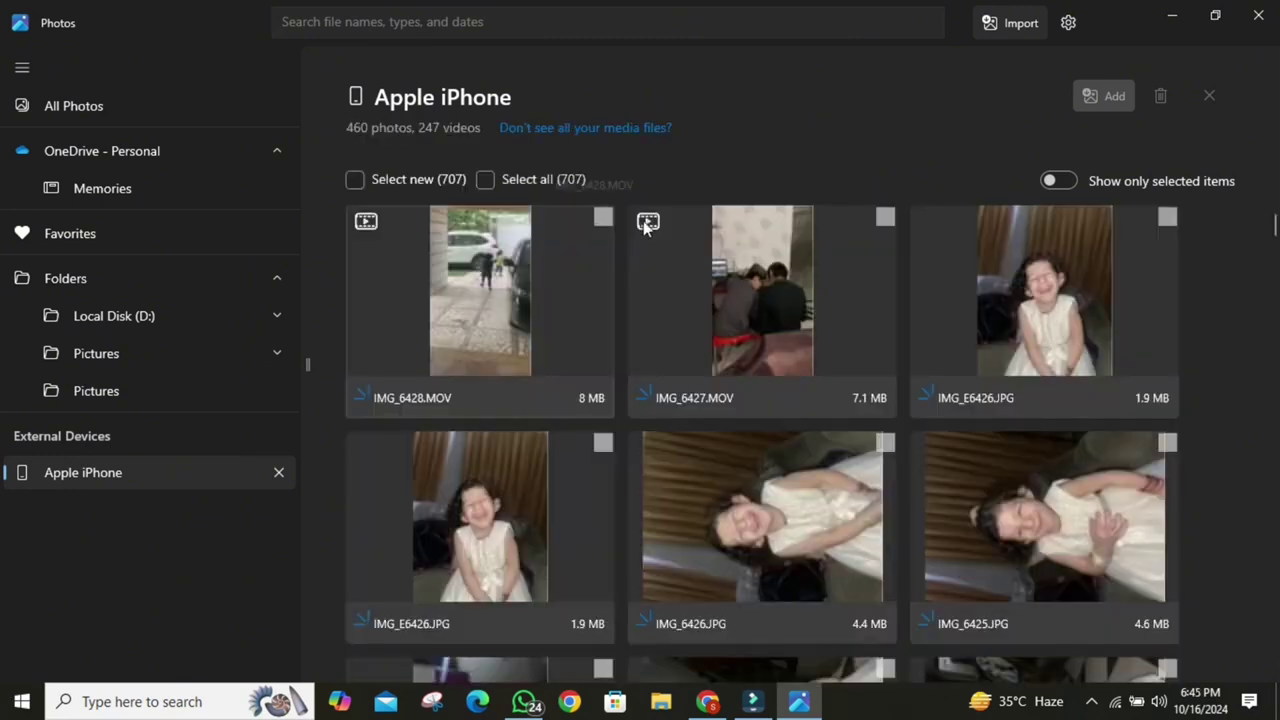
left_click(603, 217)
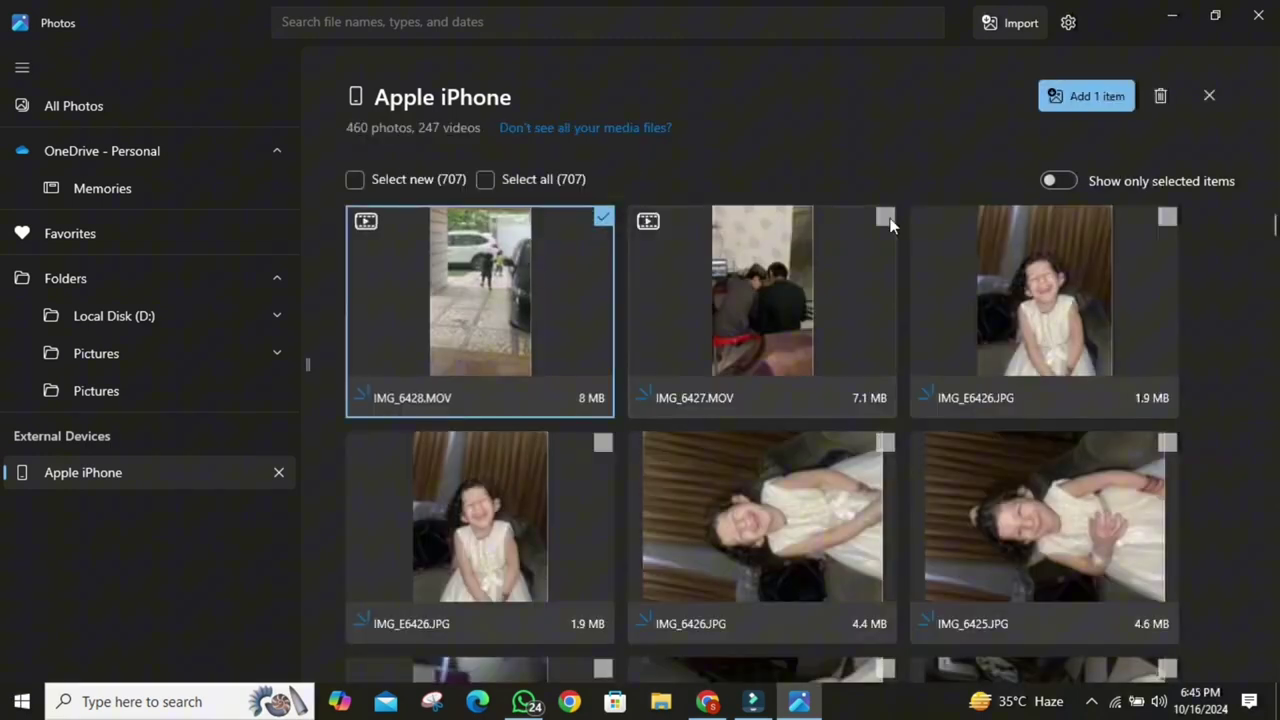
left_click(1117, 233, "shift")
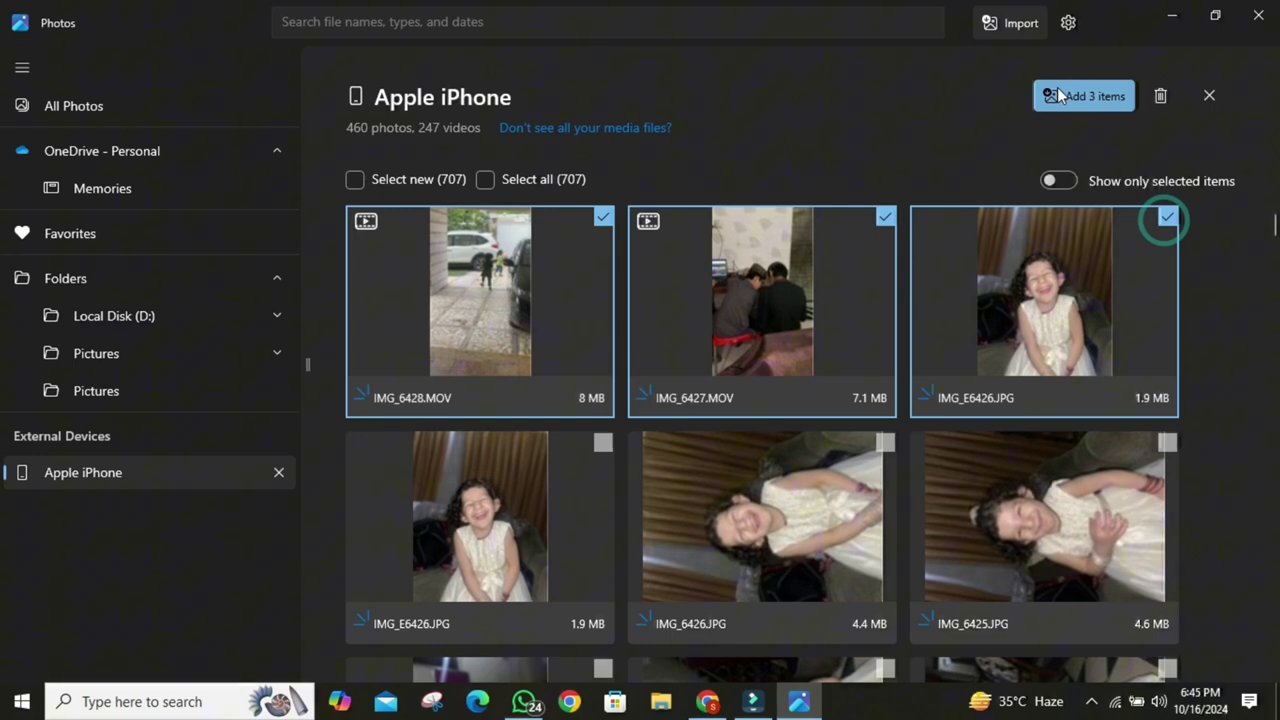
left_click(603, 441)
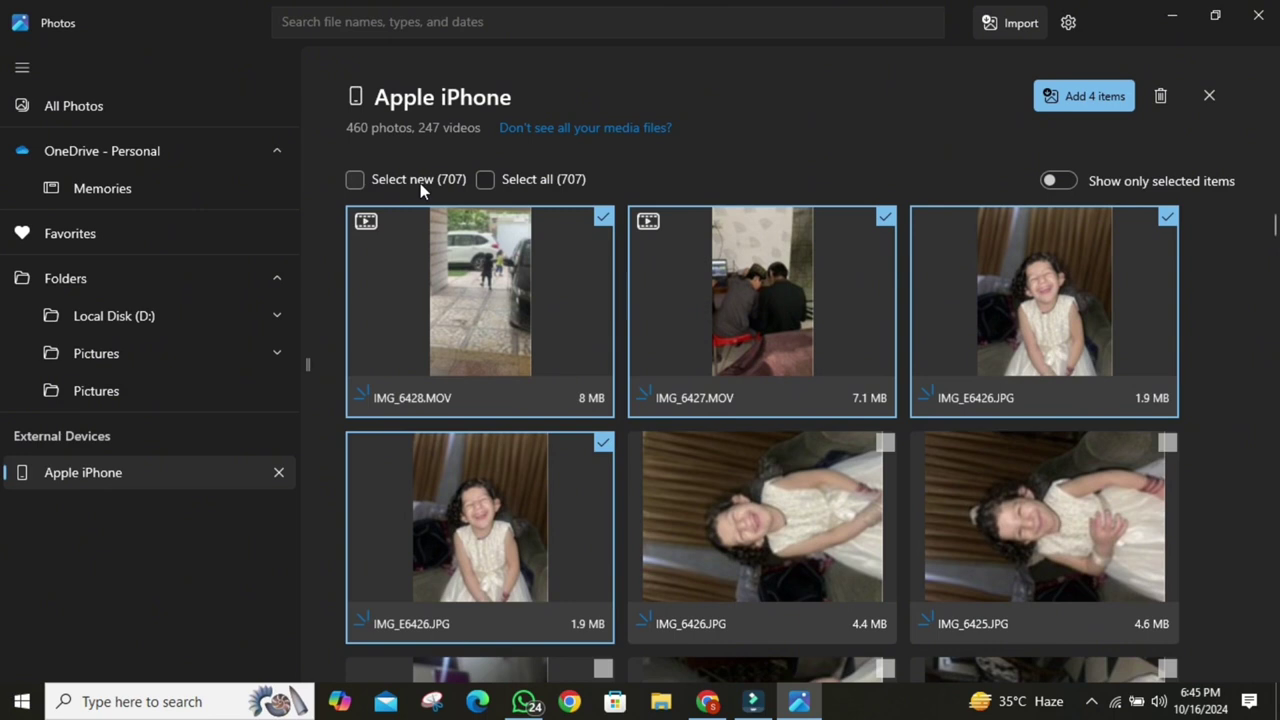
Review the import destination folders for the selected items, then cancel the import and minimize Photos.
left_click(1084, 96)
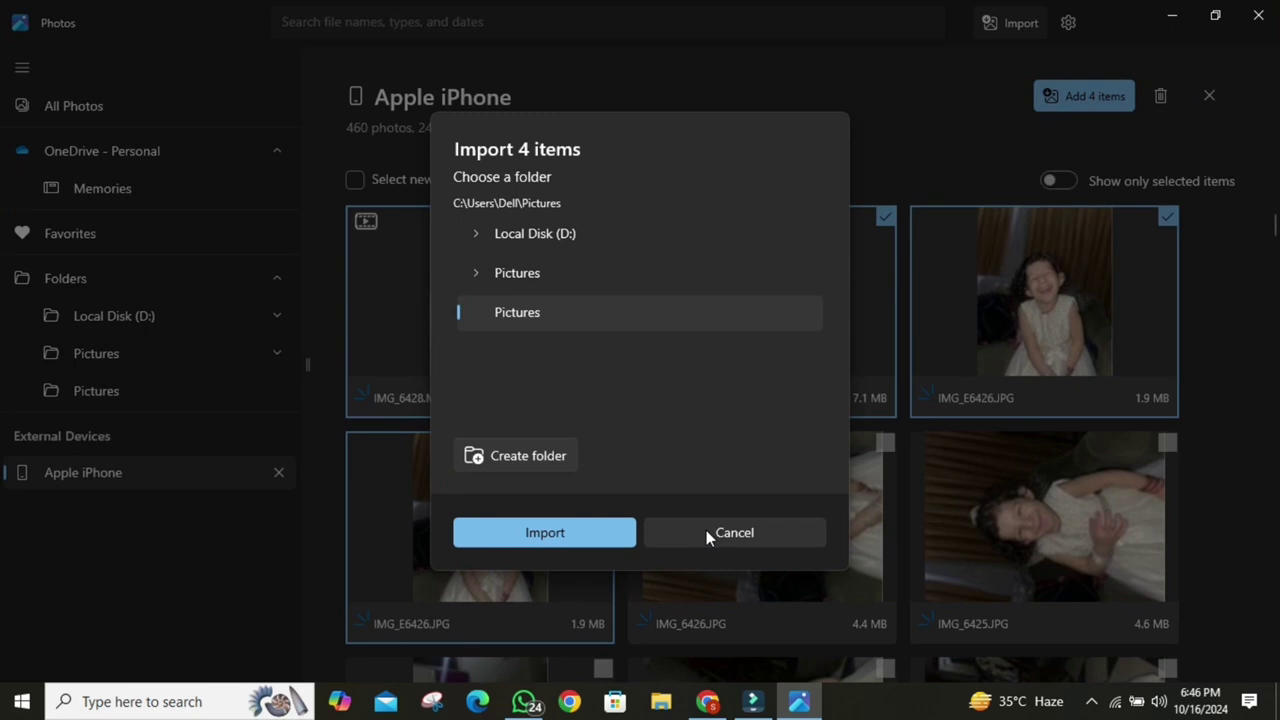
left_click(706, 532)
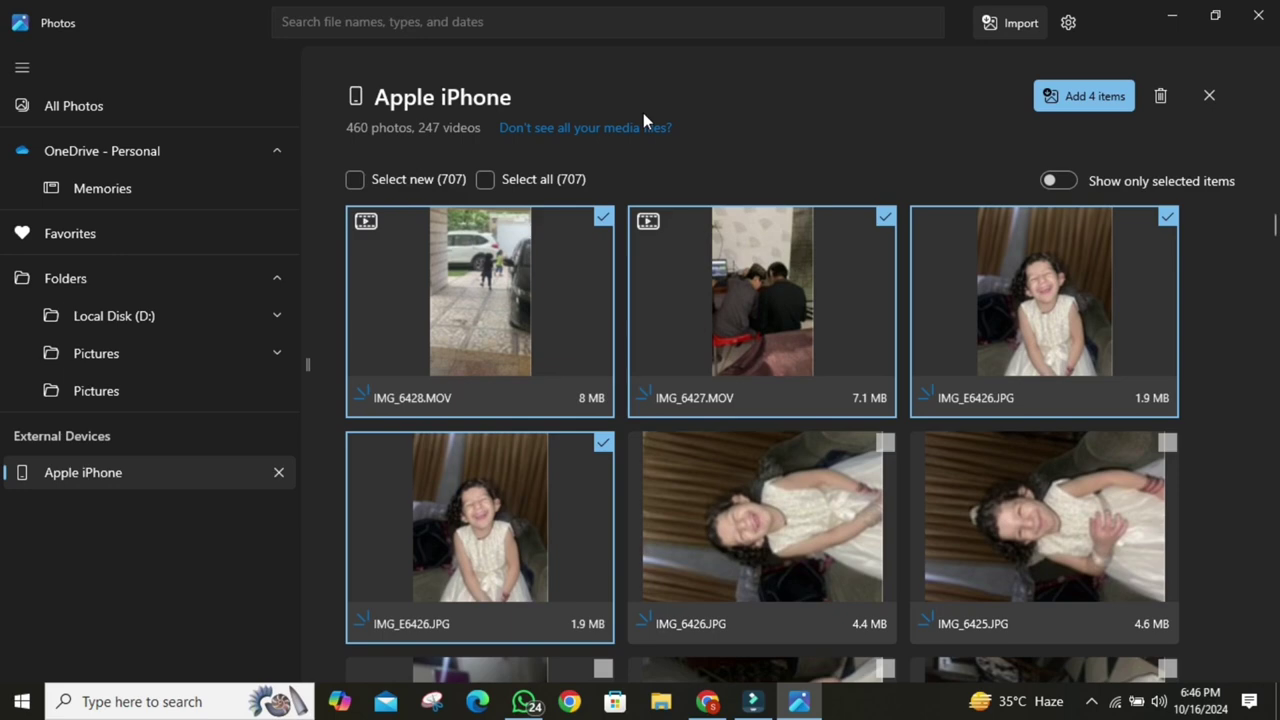
left_click(1172, 16)
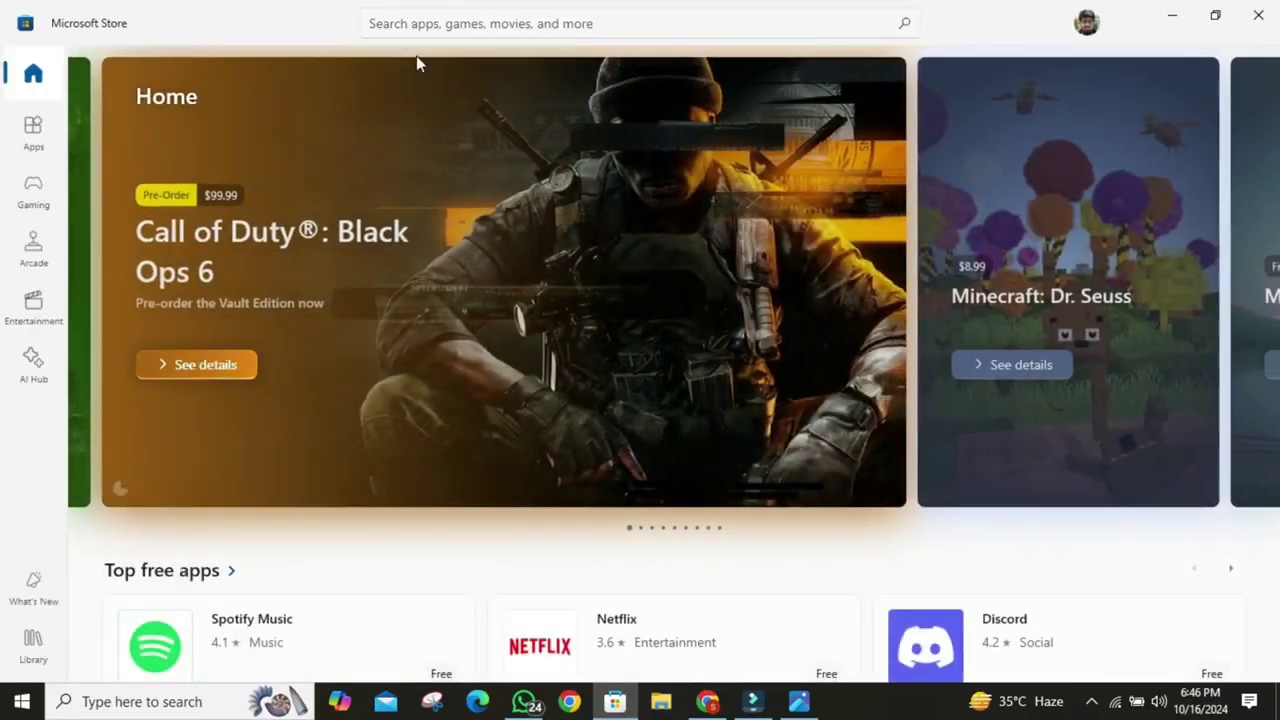
Search Microsoft Store for icloud, view Apple's iCloud app page and launch the app.
left_click(574, 23)
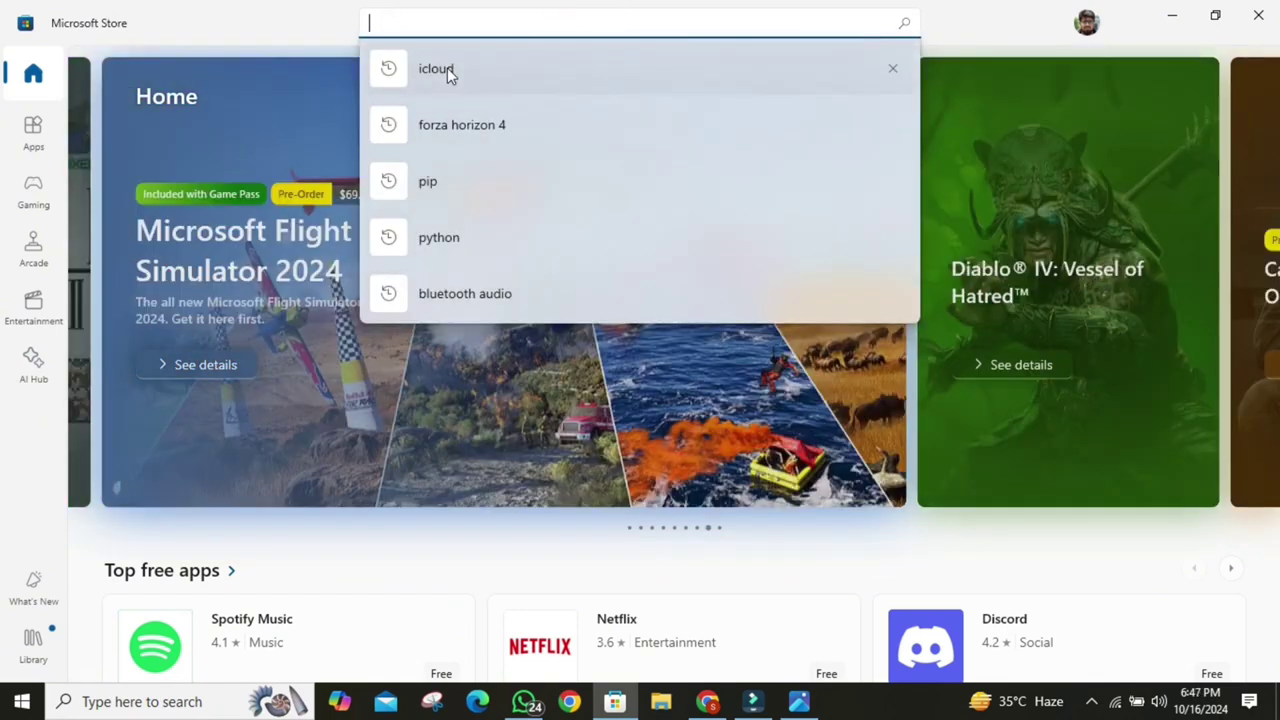
left_click(447, 67)
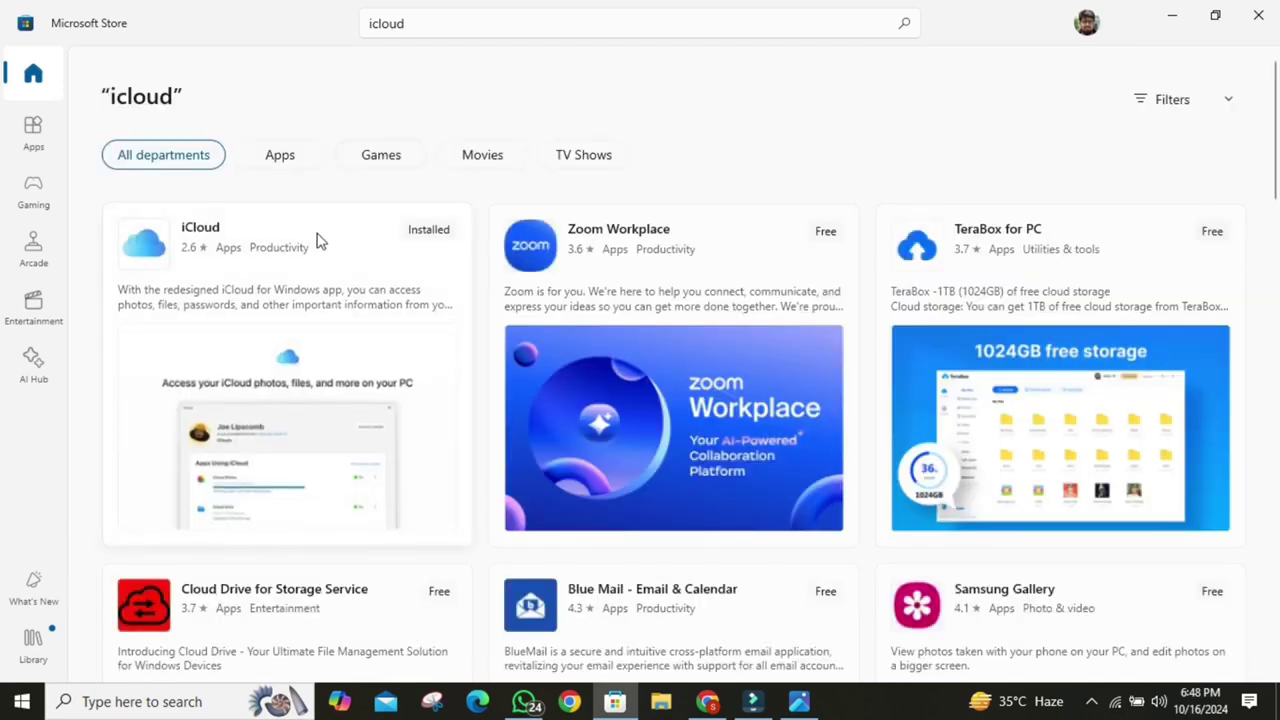
left_click(315, 238)
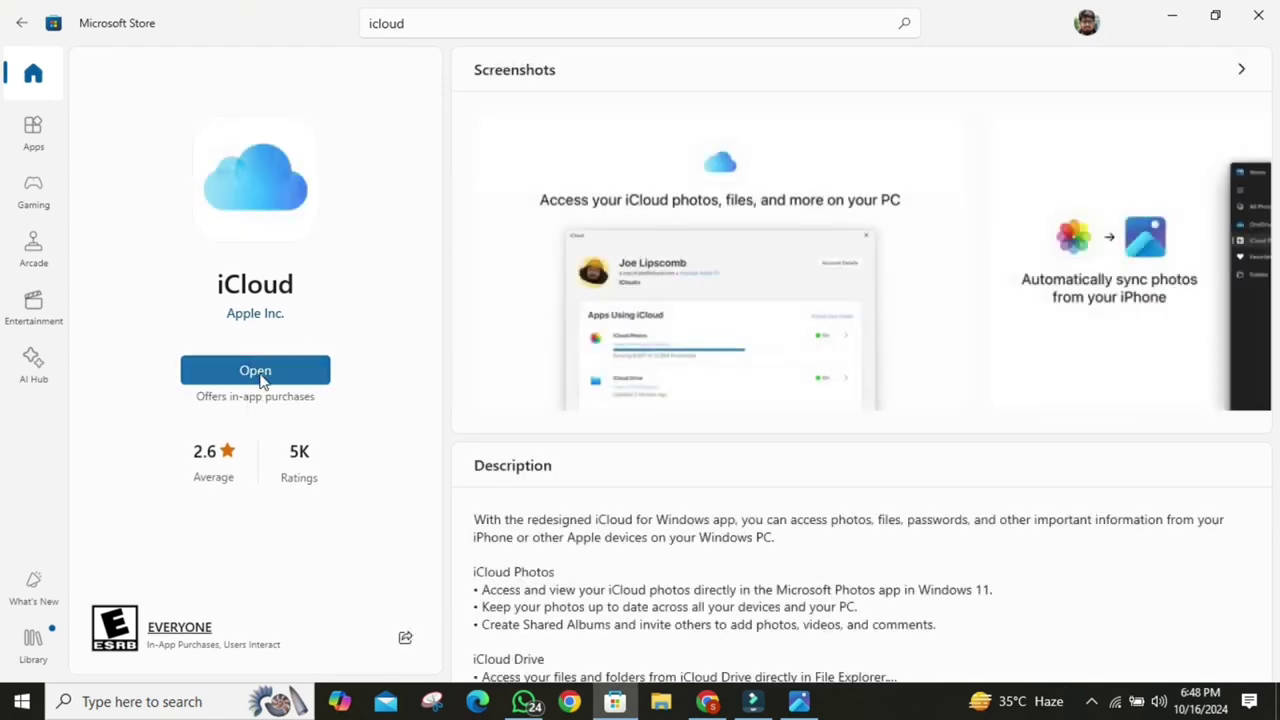
left_click(259, 376)
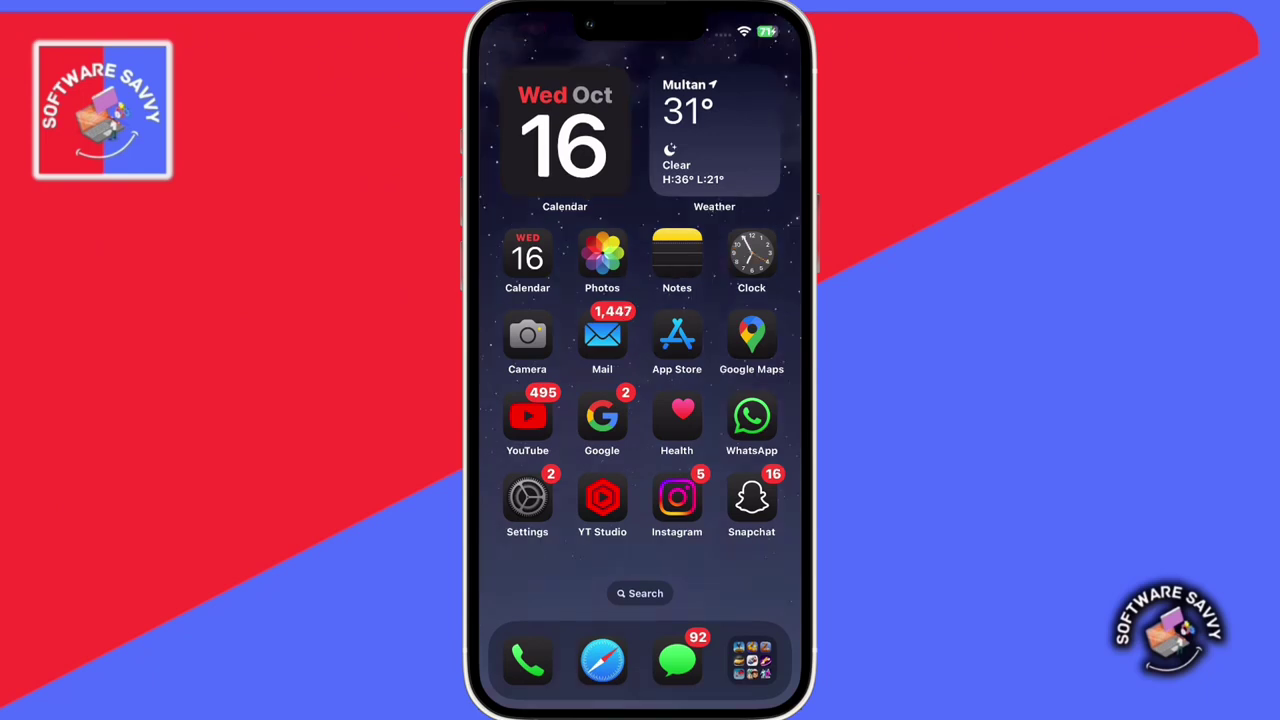
Open the App Store on the iPhone and search for "airdisk".
left_click(677, 338)
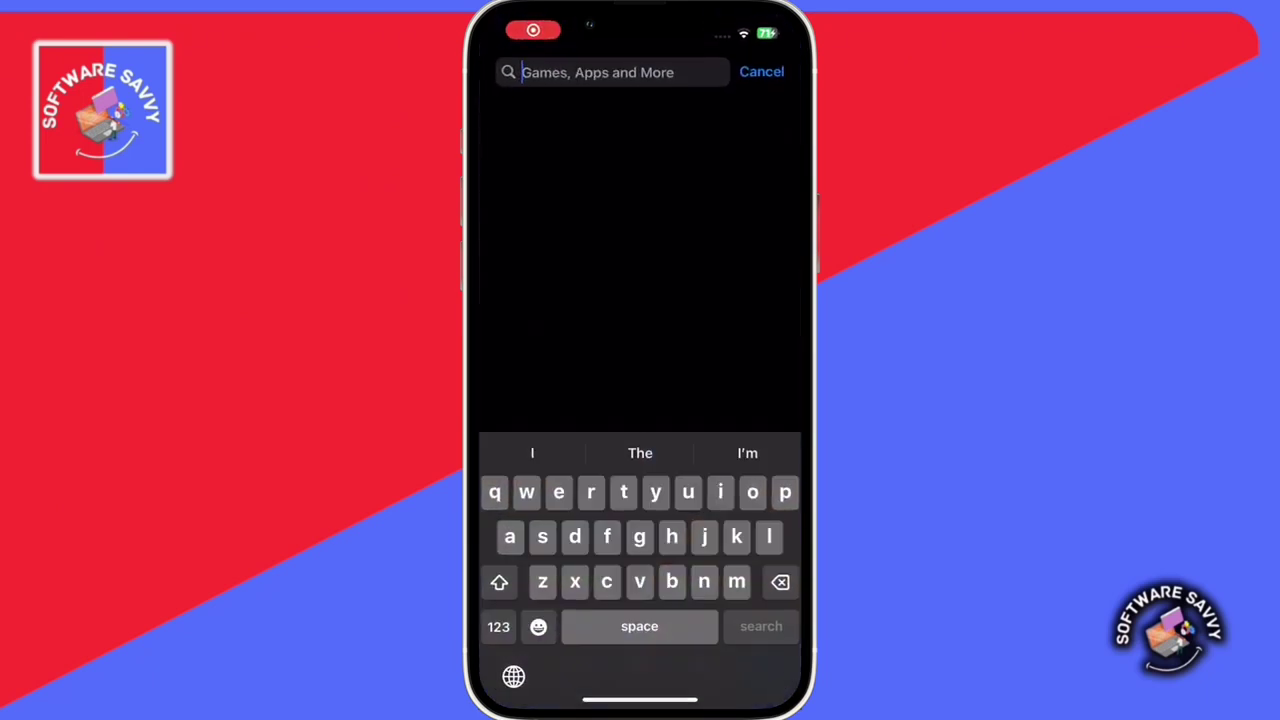
left_click(760, 69)
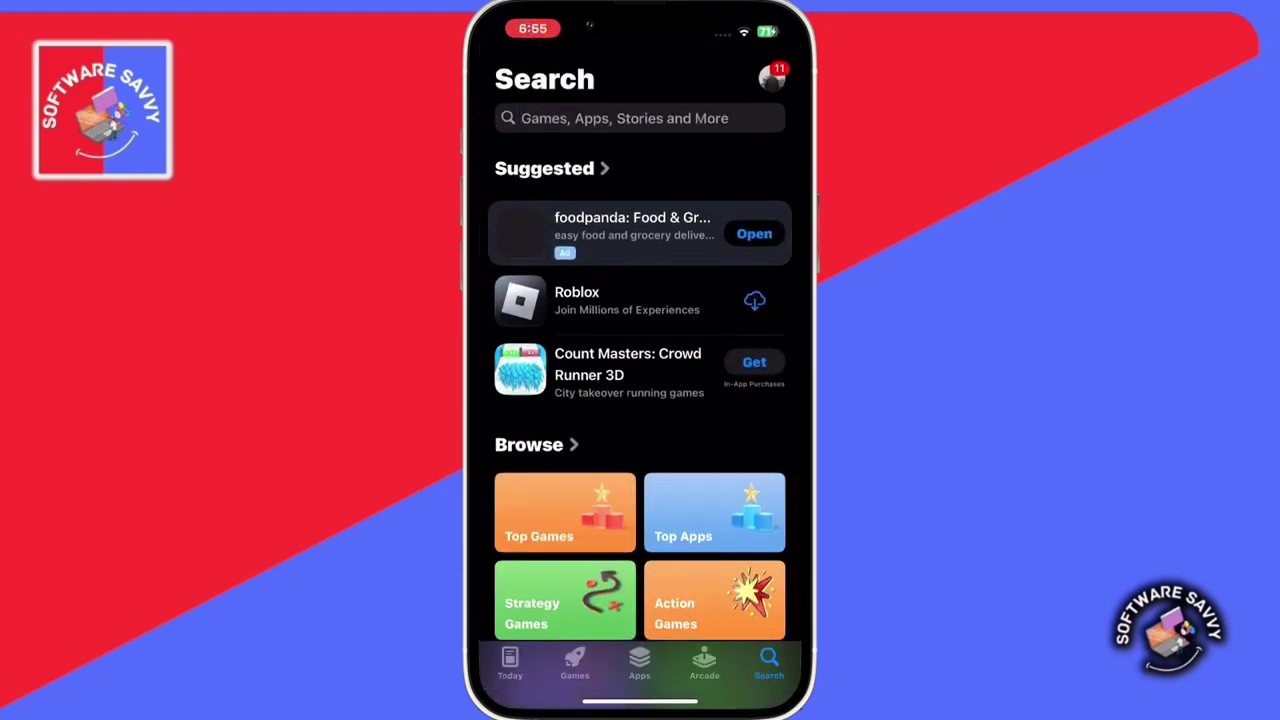
left_click(640, 118)
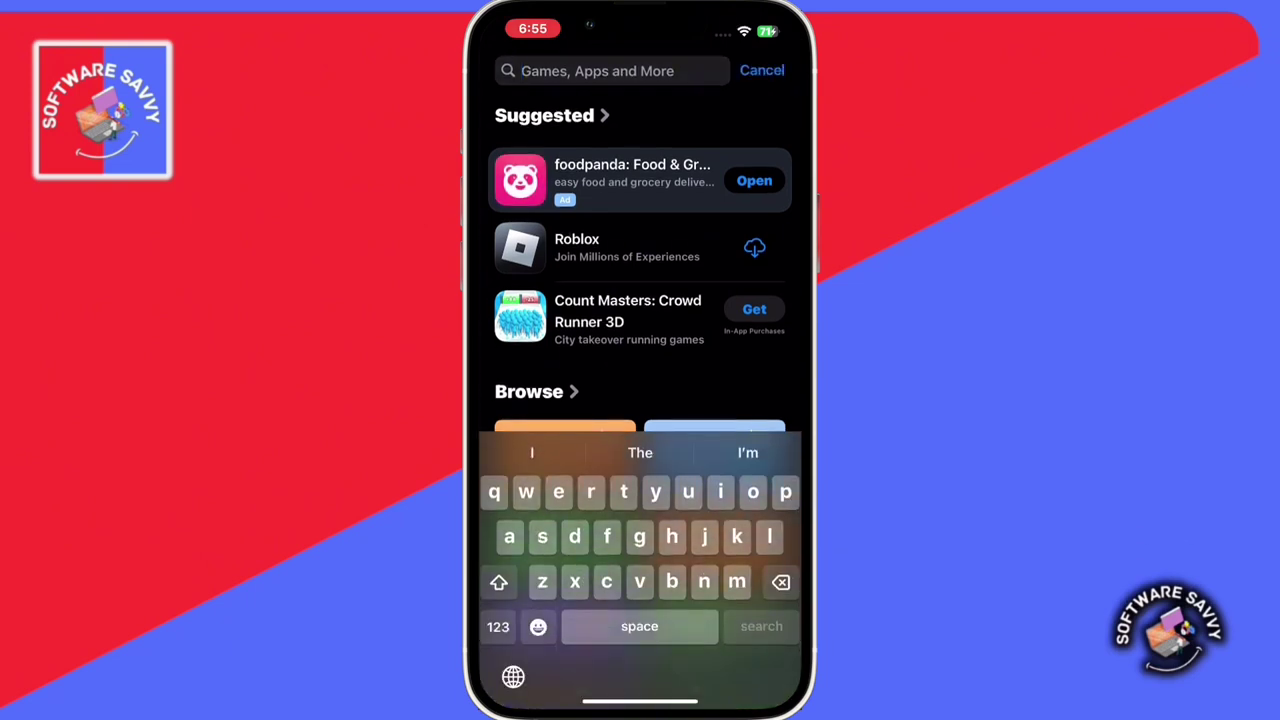
type("airdisk")
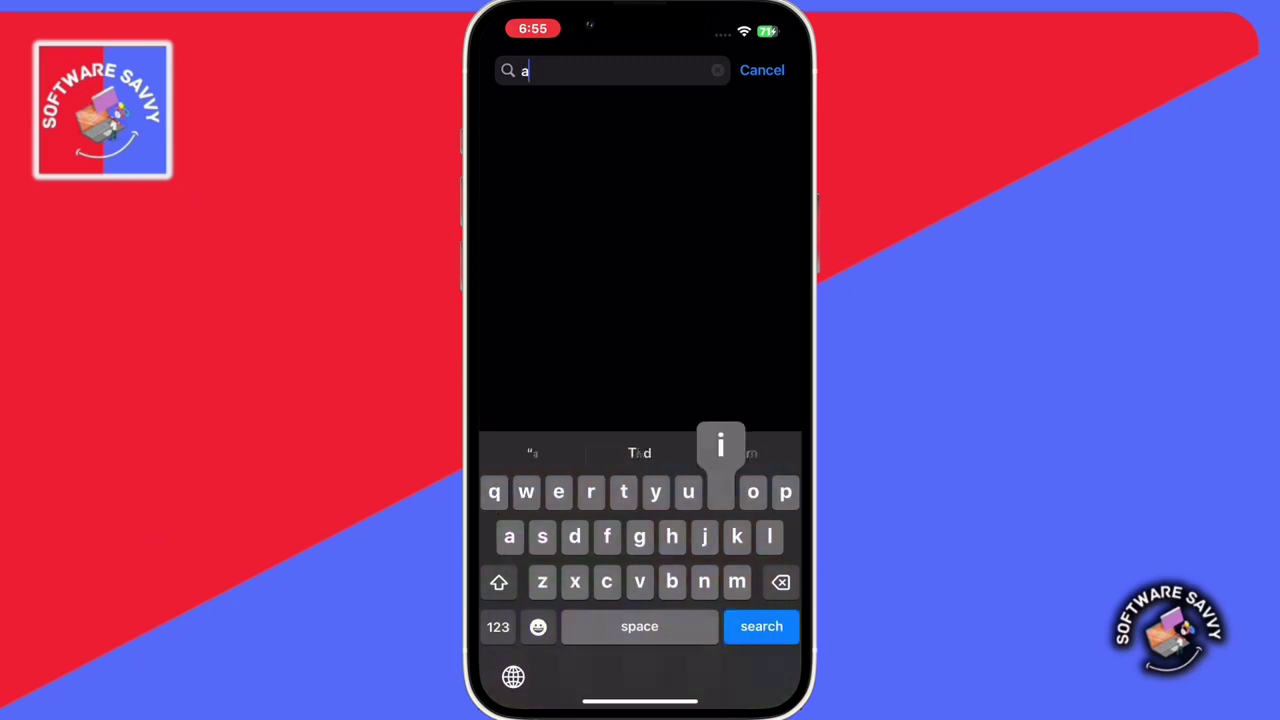
key("Return")
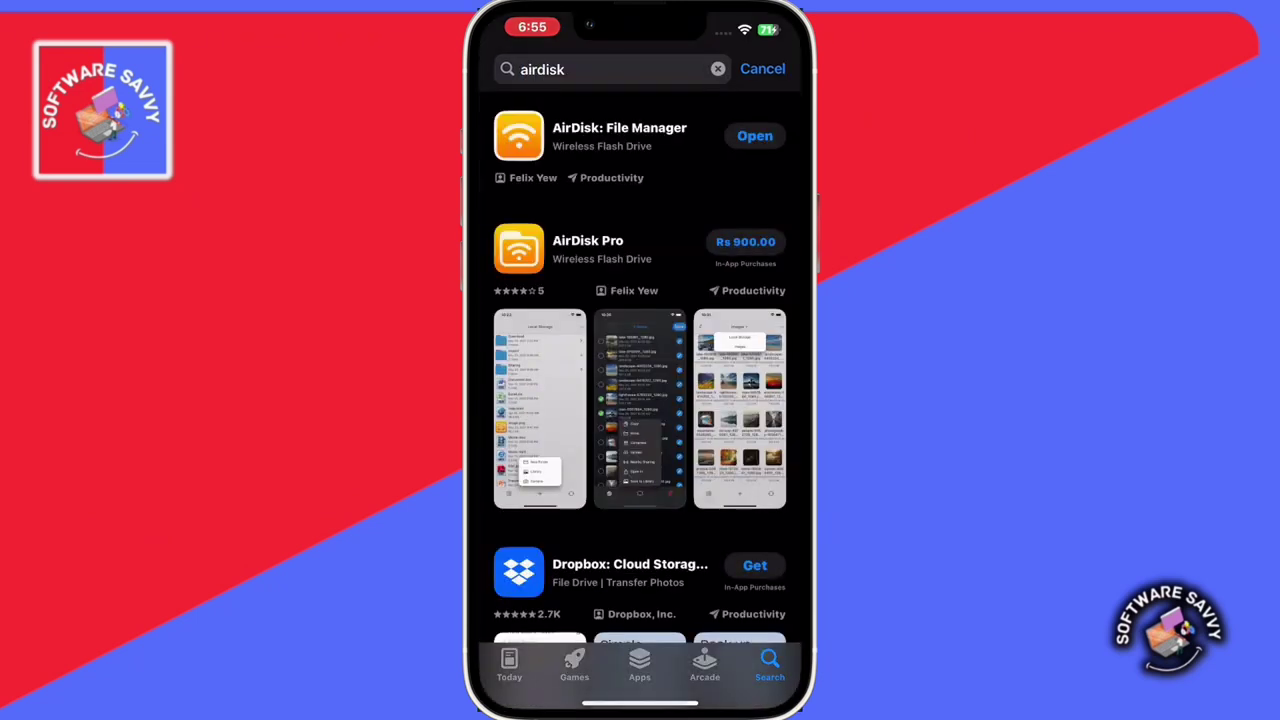
Launch AirDisk: File Manager from its store page and go through the introduction to reach Local Storage.
left_click(620, 135)
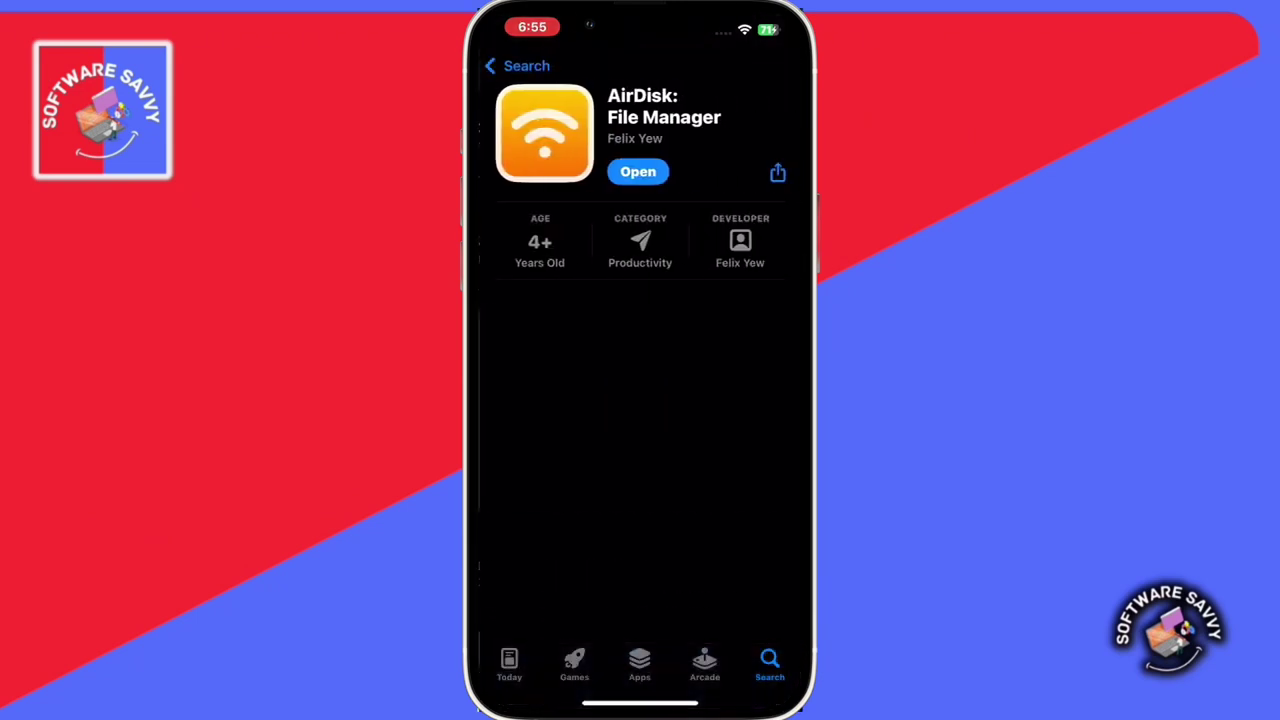
left_click(634, 171)
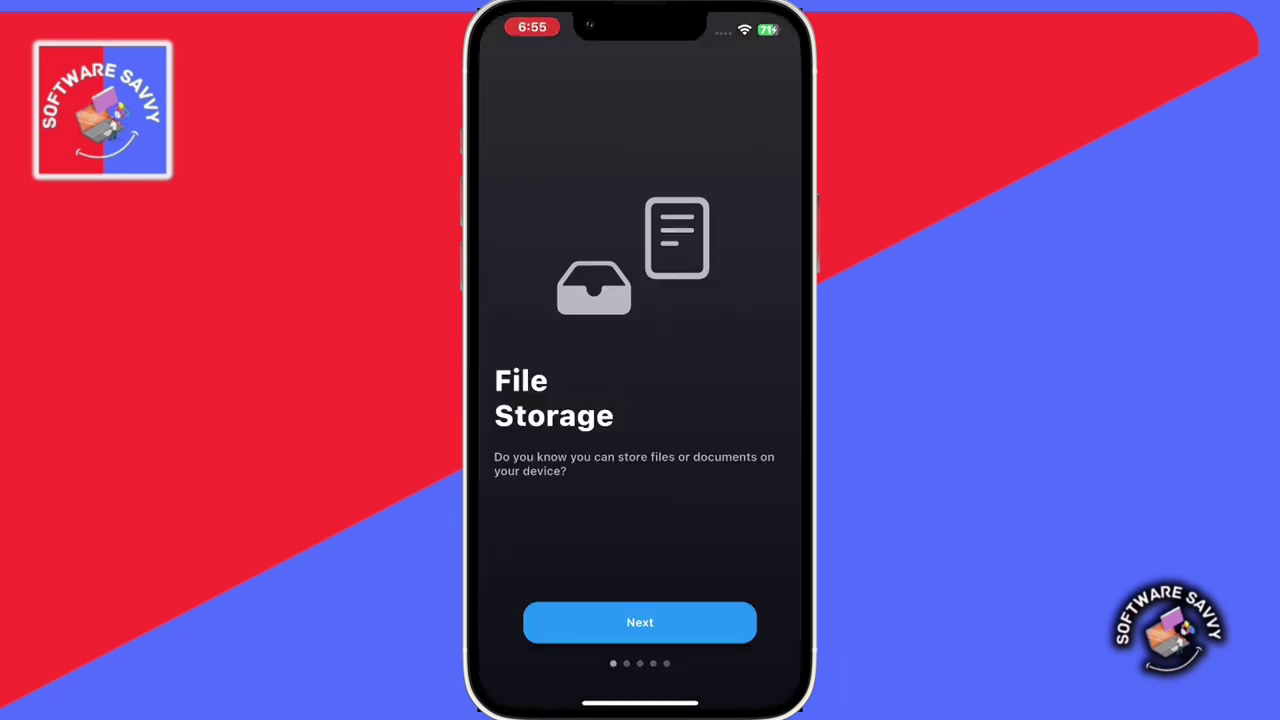
left_click(640, 622)
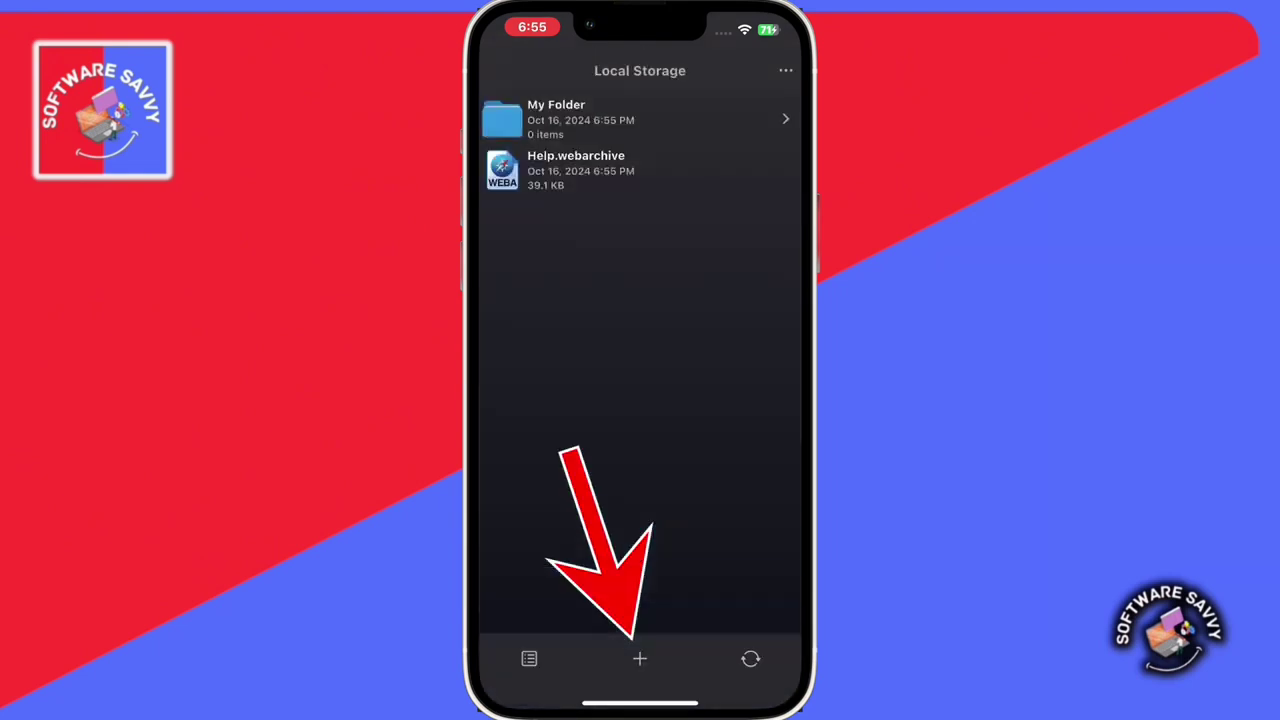
Import the item from the Instagram album into AirDisk's Local Storage, allowing full access to the photo library.
left_click(640, 658)
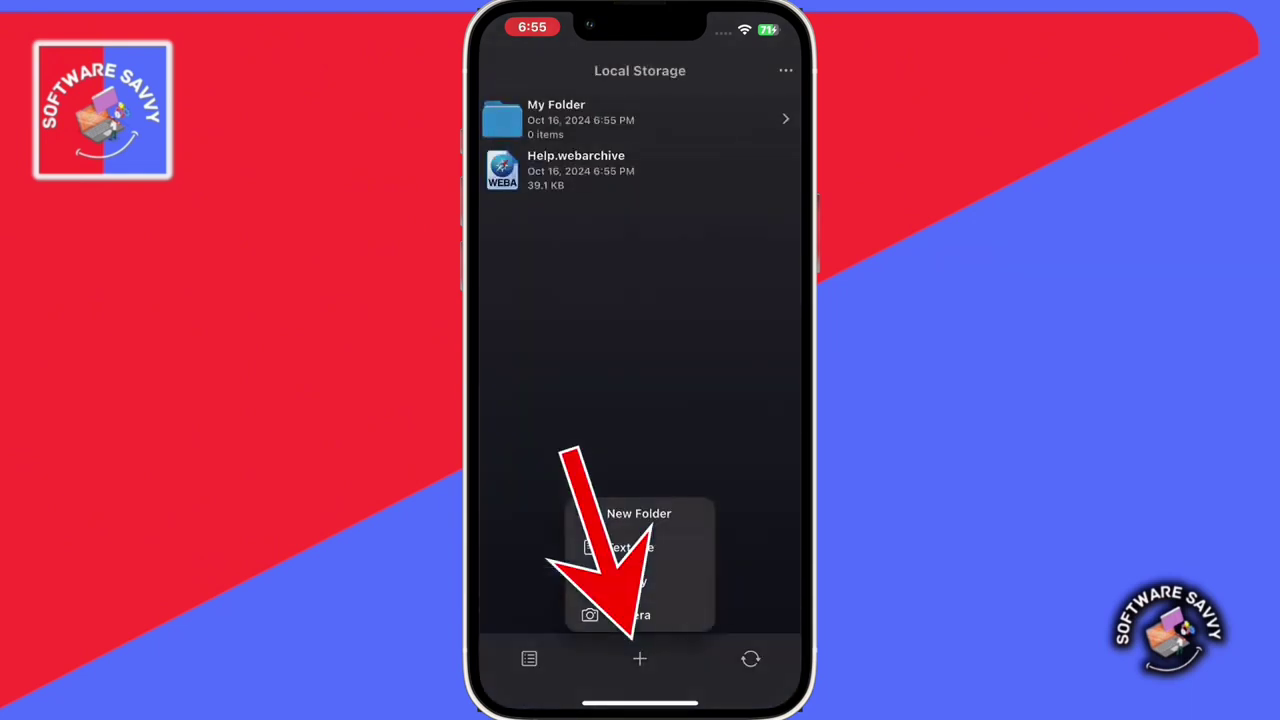
left_click(627, 581)
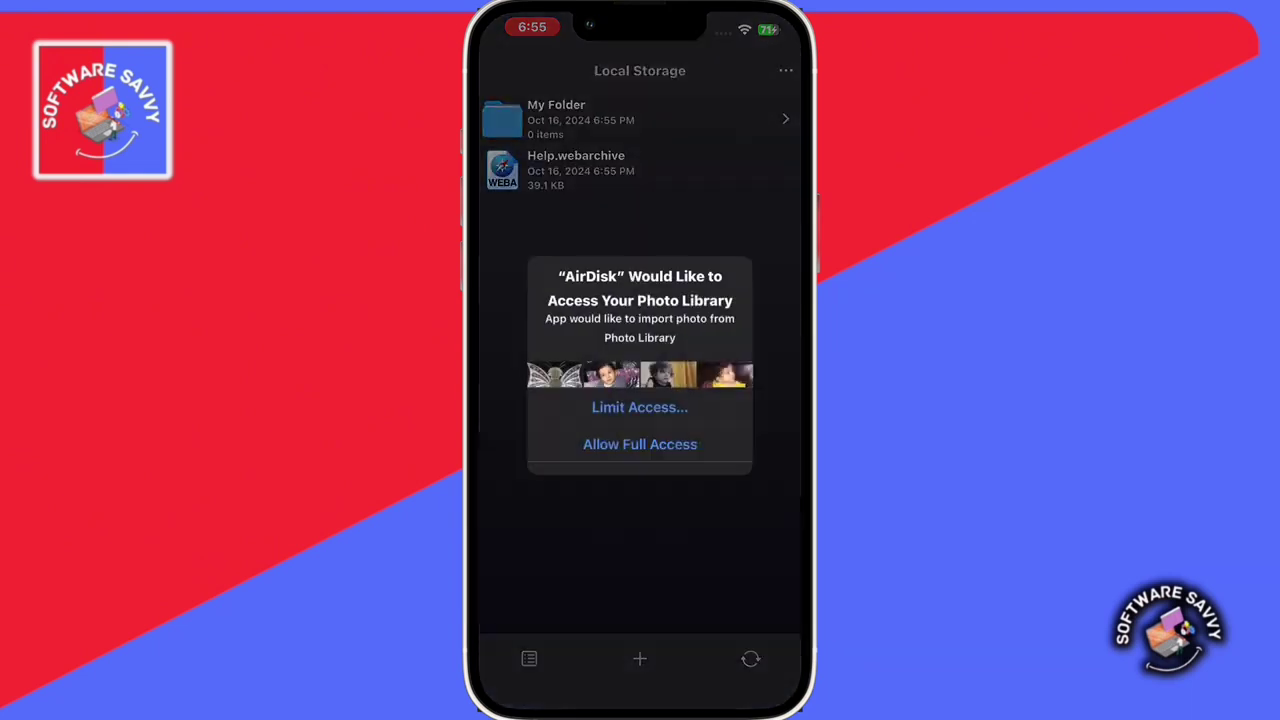
left_click(640, 443)
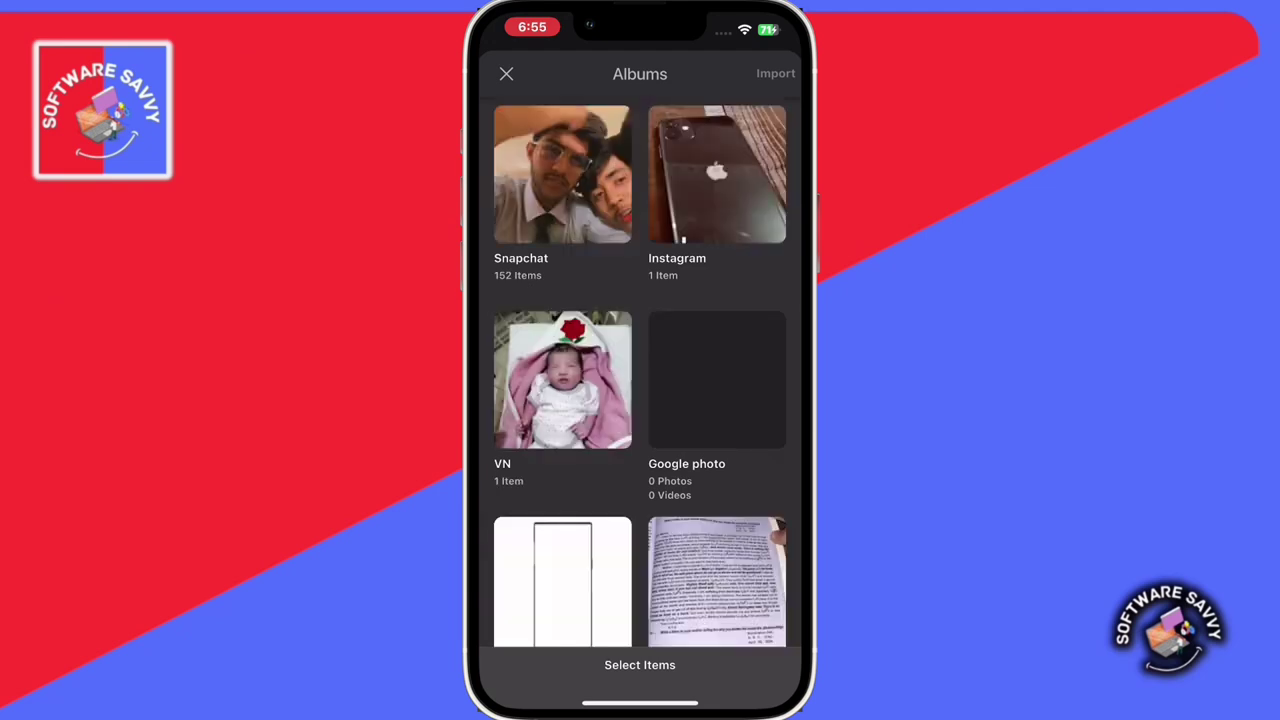
left_click(717, 175)
left_click(532, 152)
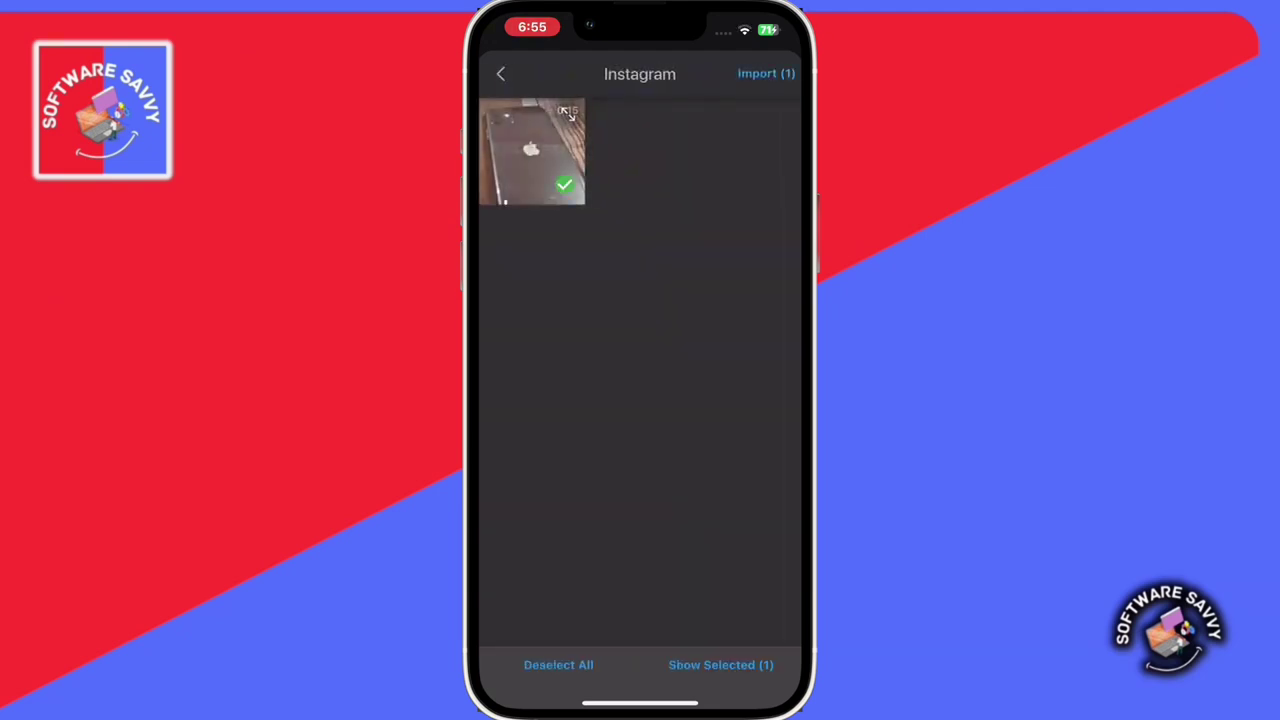
left_click(766, 73)
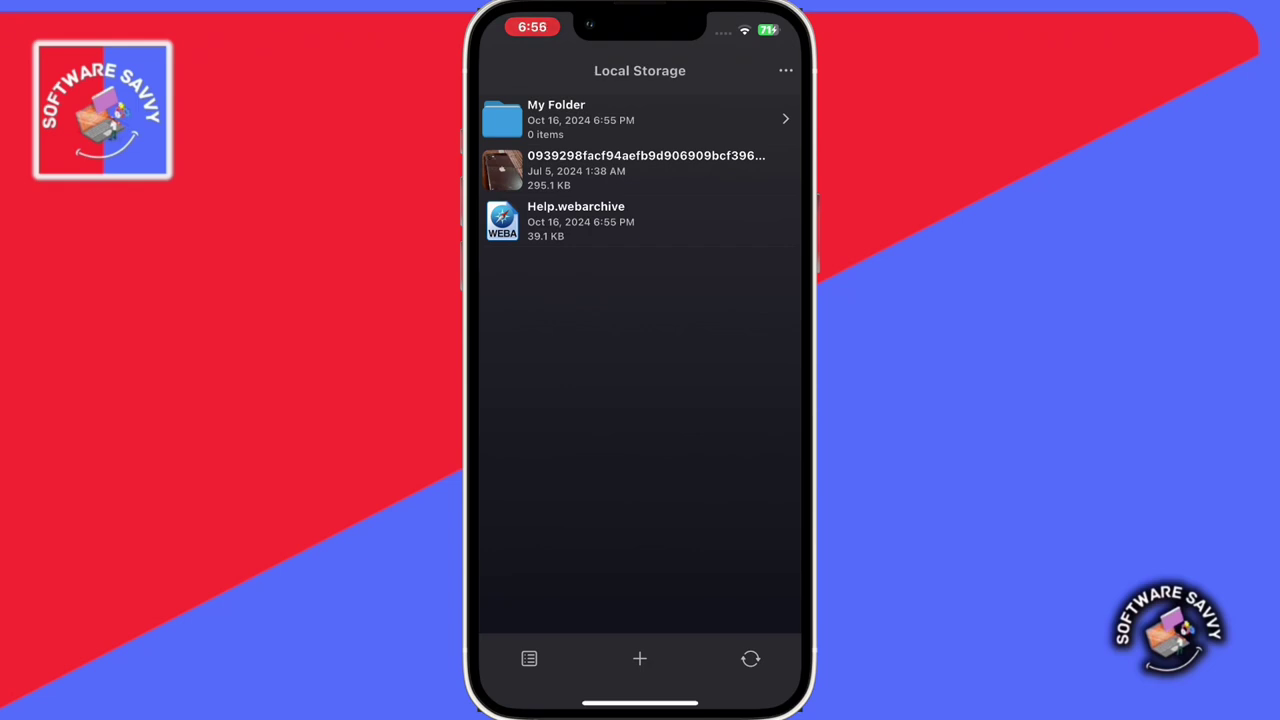
Start Wi-Fi File Transfer in AirDisk on the iPhone and open 192.168.100.155:8080 in Microsoft Edge on the PC.
left_click(750, 658)
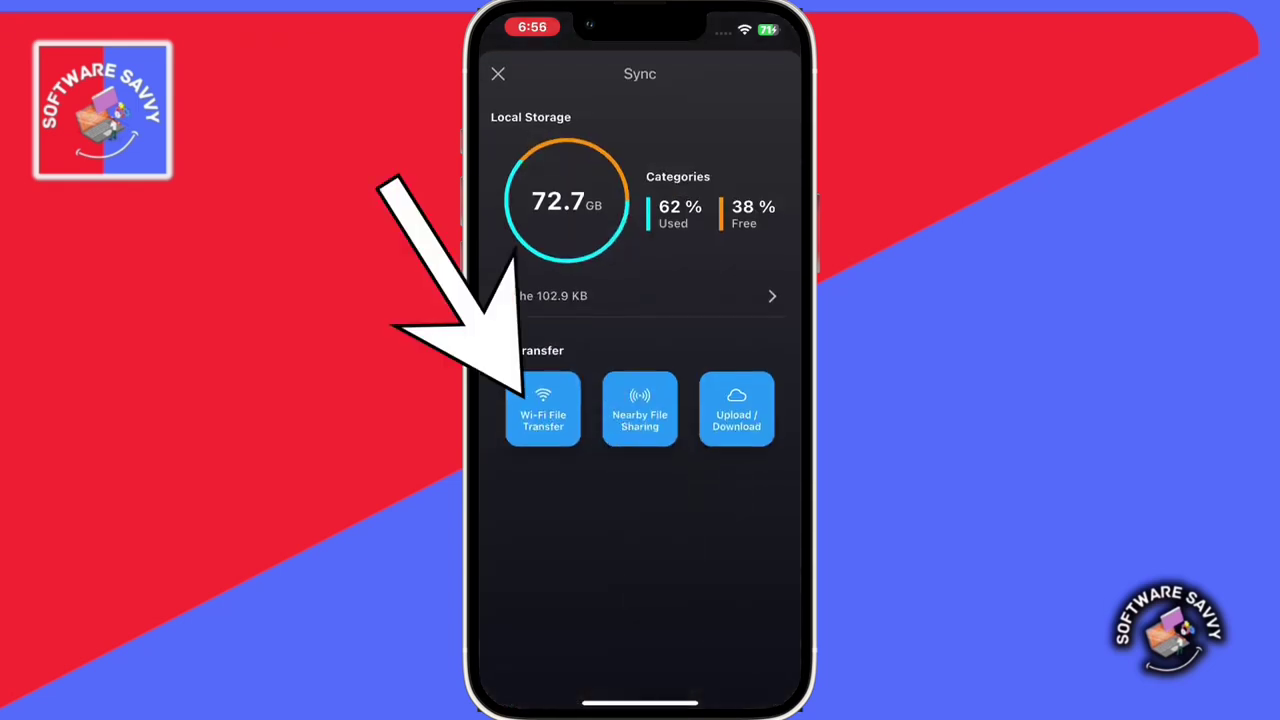
left_click(543, 410)
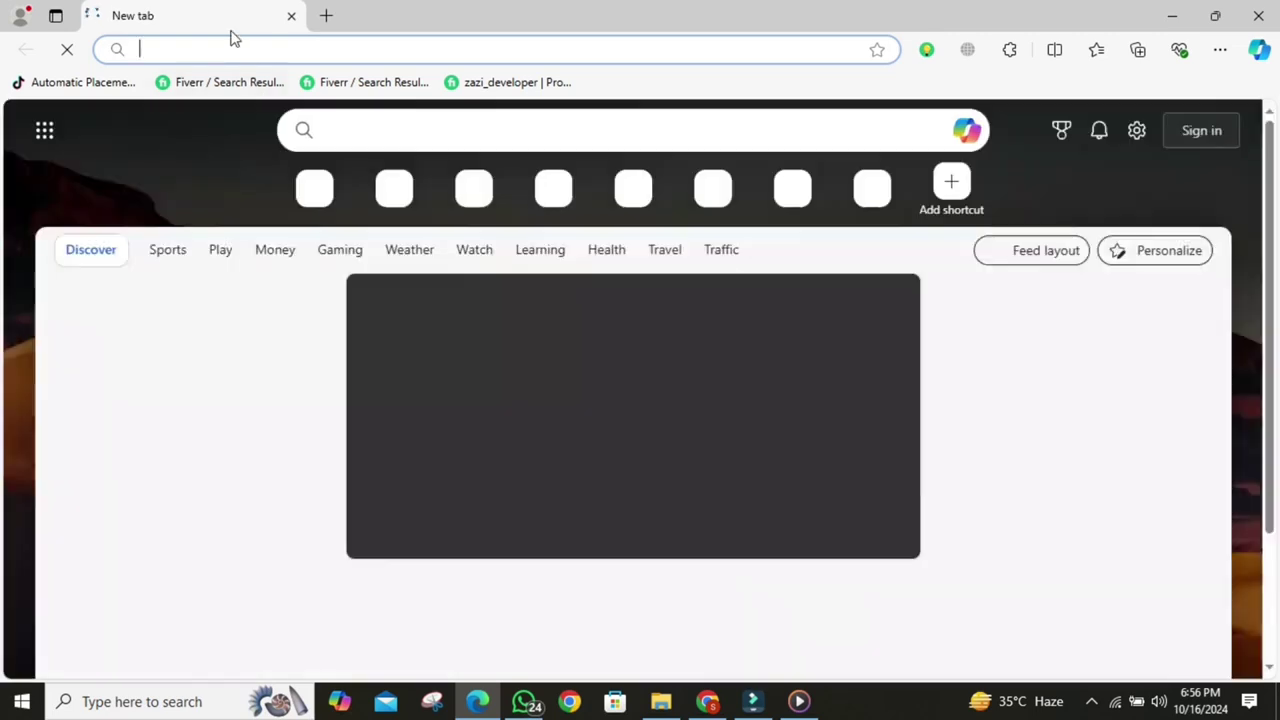
left_click(232, 47)
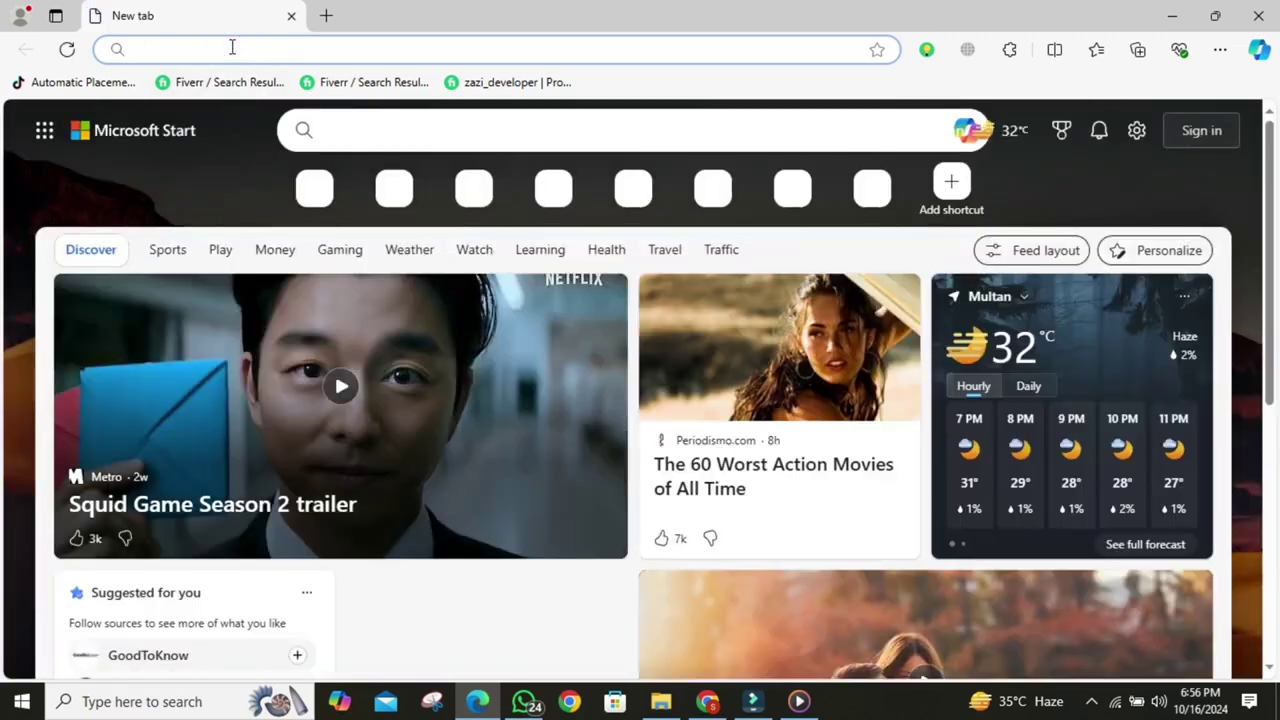
type("192.168.100.155:8080")
key("Return")
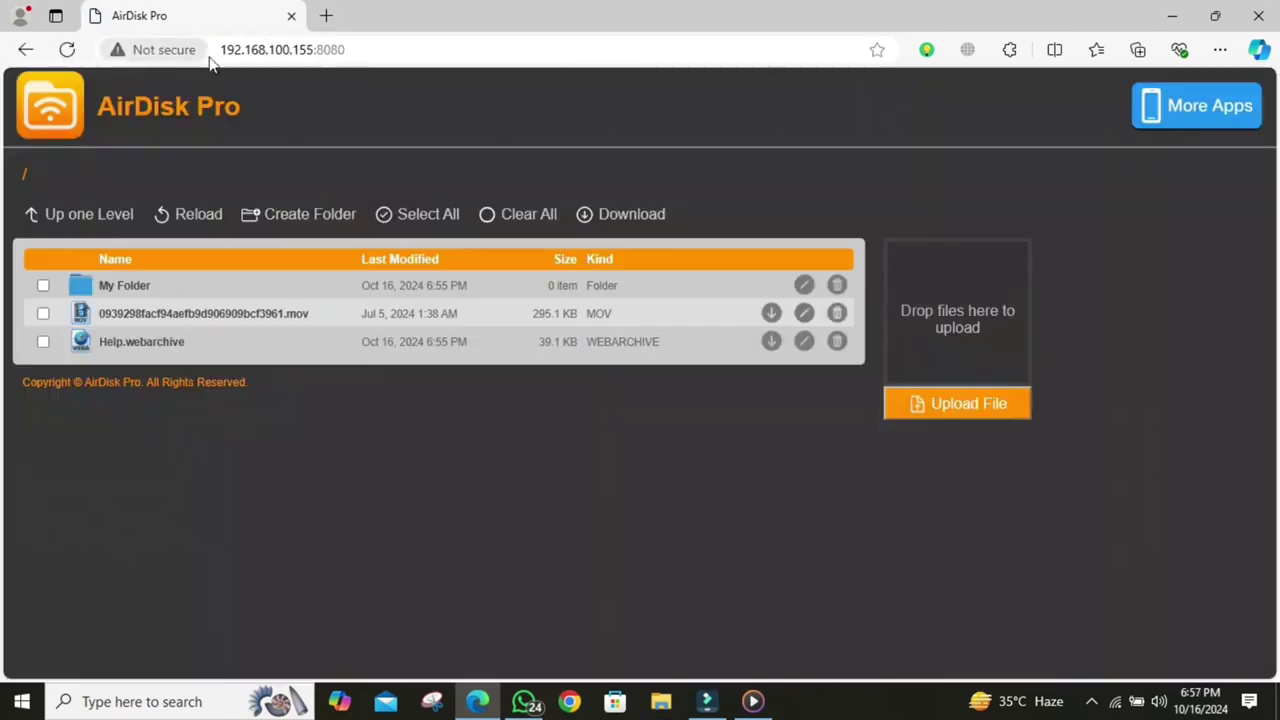
left_click(753, 701)
left_click(611, 562)
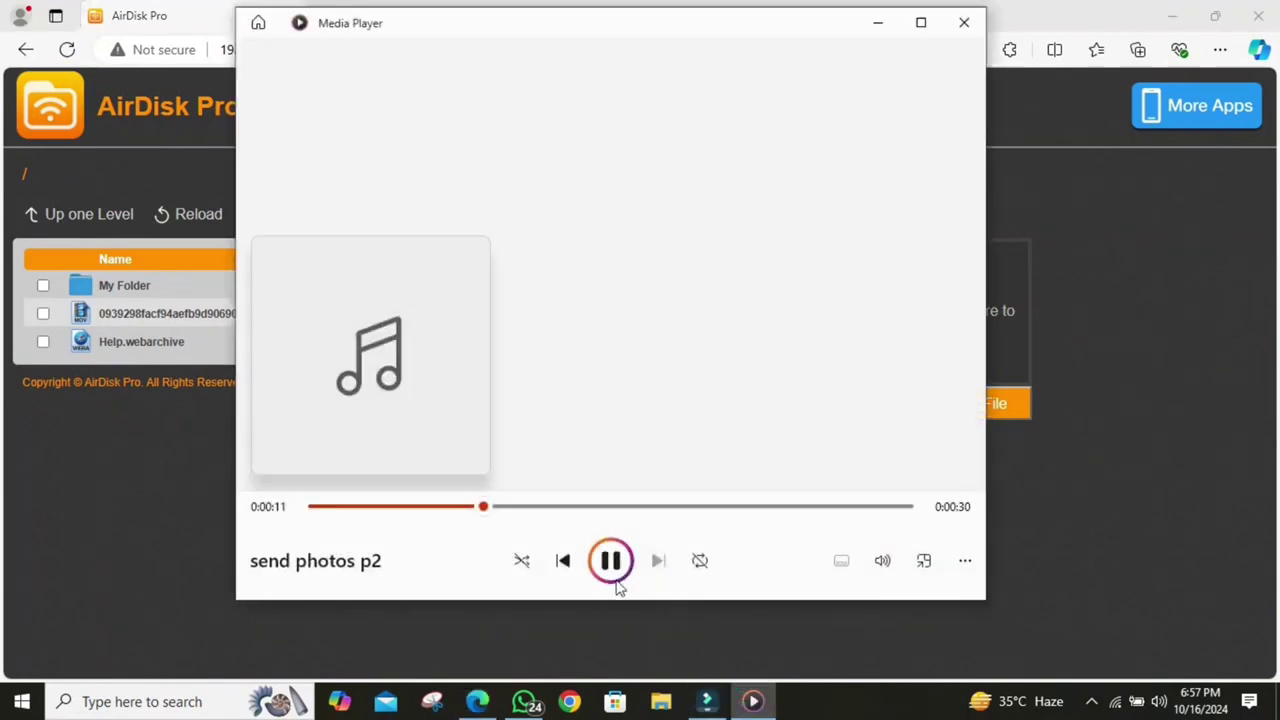
left_click(879, 23)
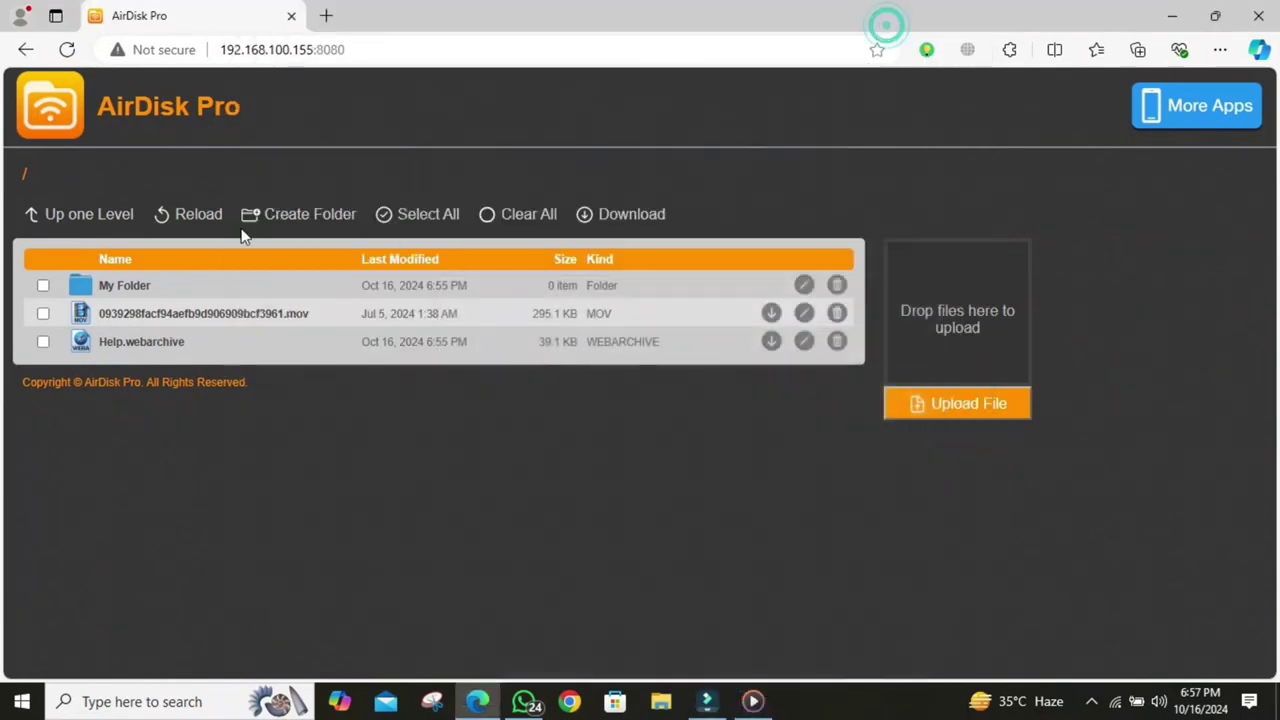
Select the file 0939298facf94aefb9d906909bcf3961.mov on the AirDisk Pro page and download it to the PC.
left_click(43, 313)
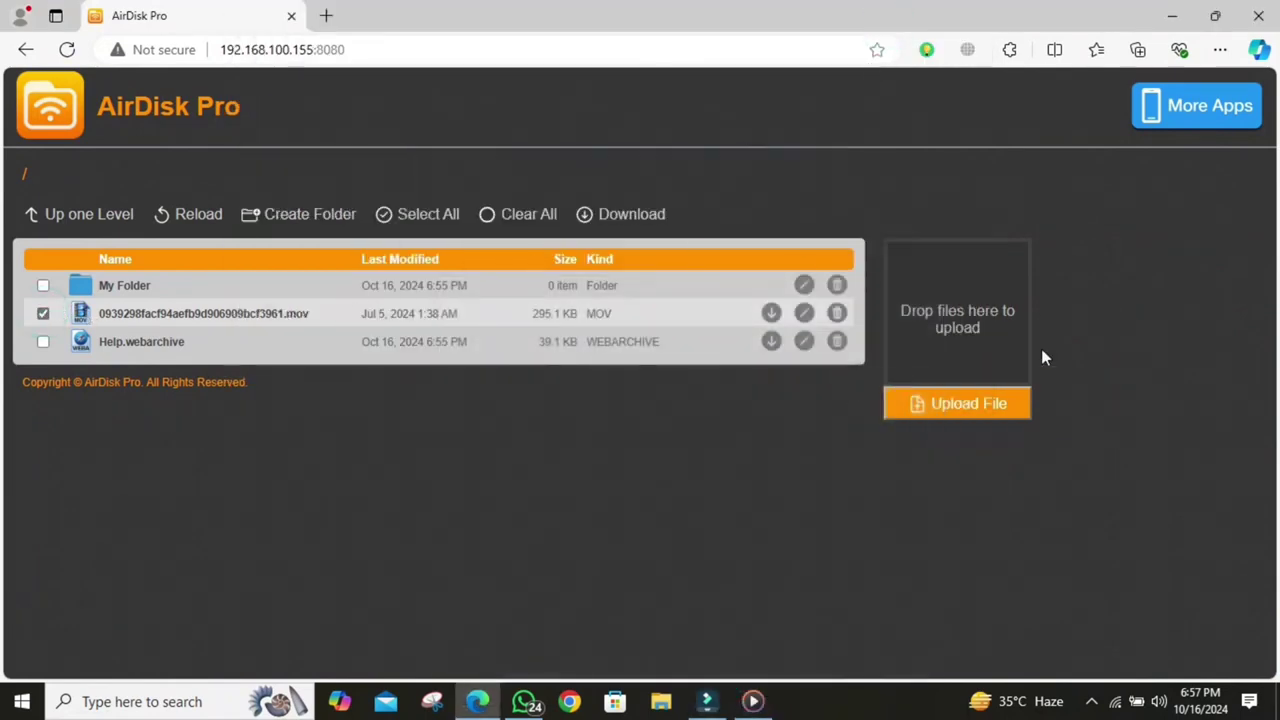
left_click(771, 313)
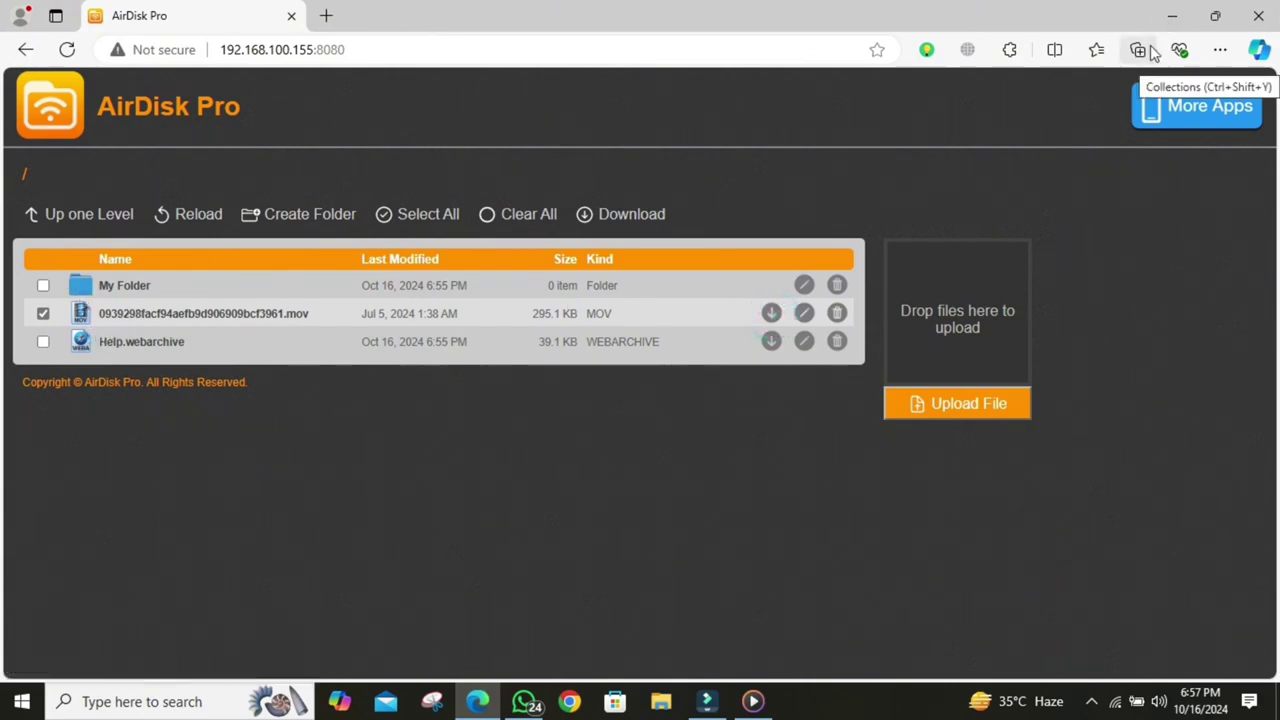